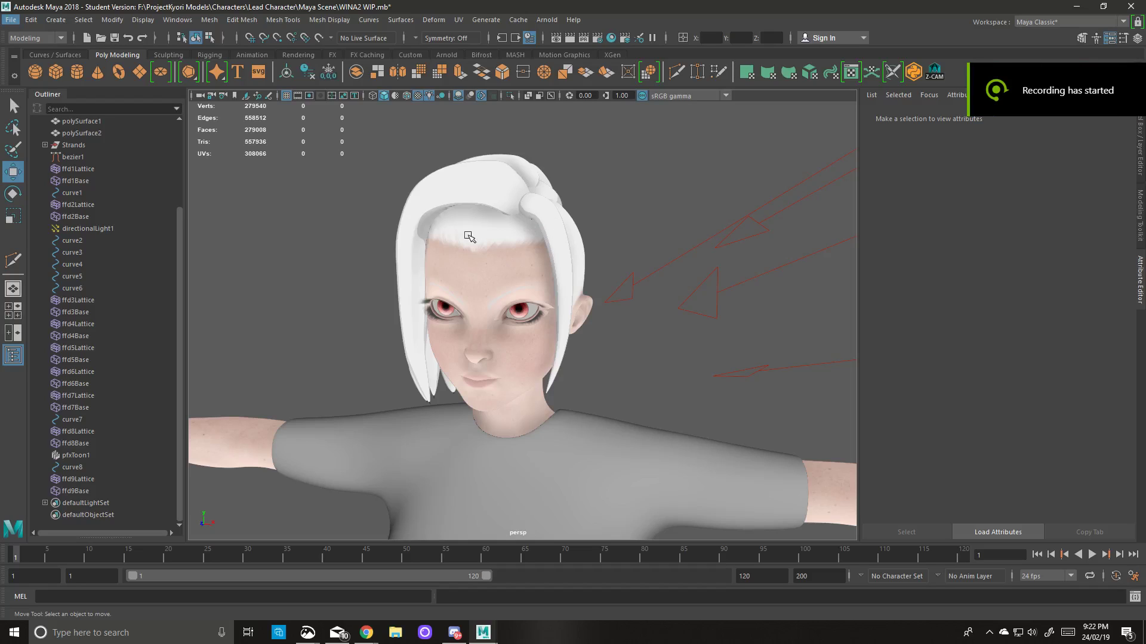
Examine the existing hair strands from the side and back of the character's head.
alt+drag(541, 316, 531, 250)
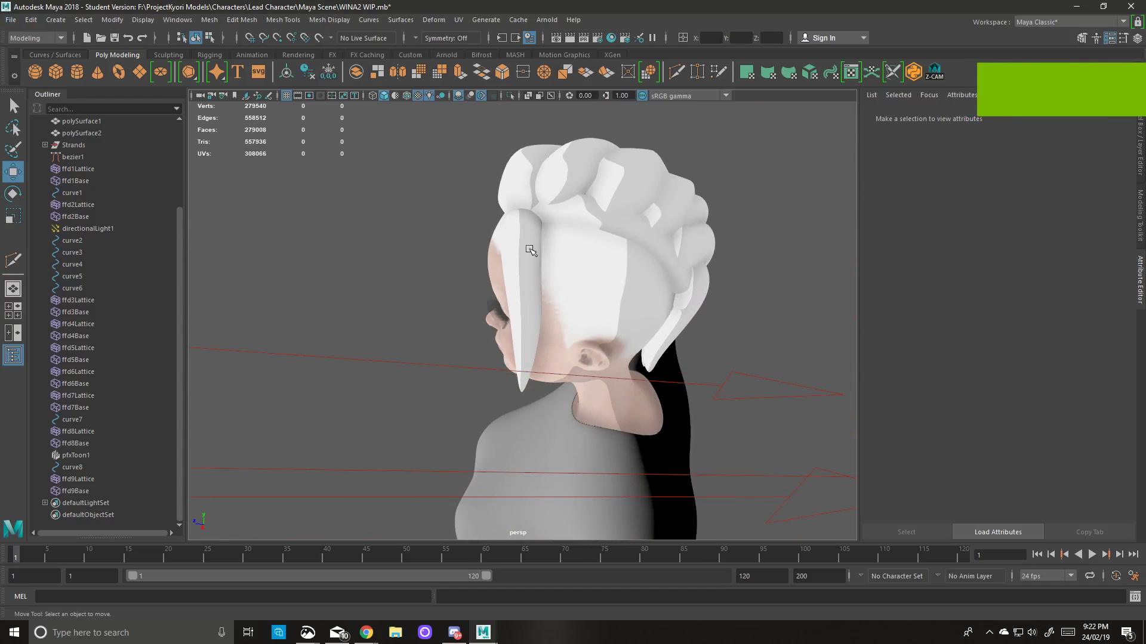
click(530, 251)
alt+drag(583, 299, 455, 263)
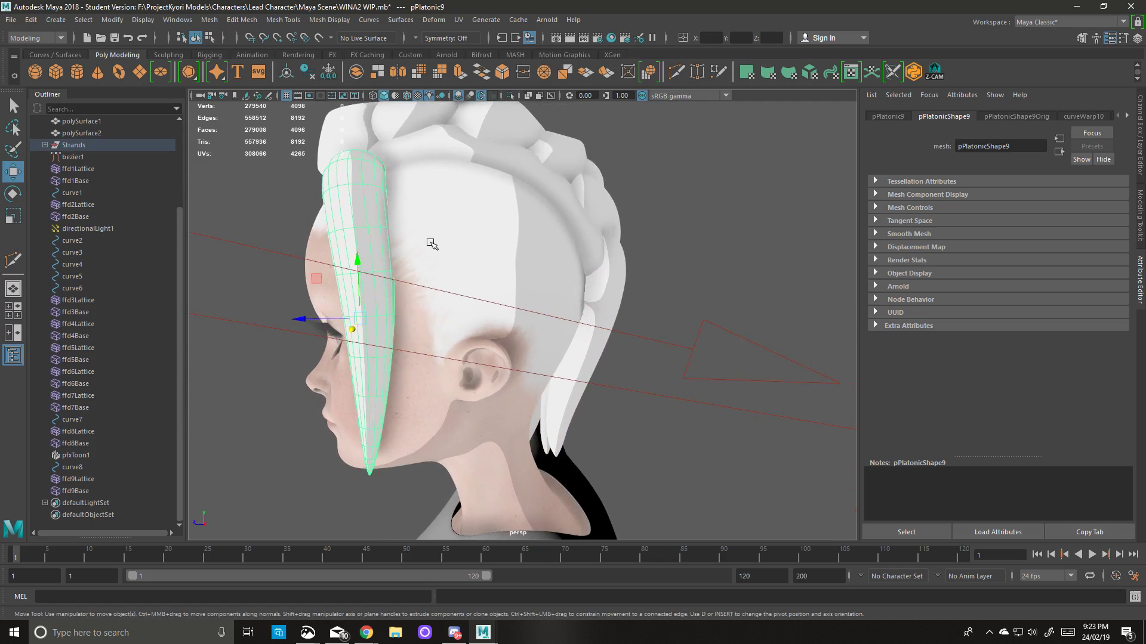
alt+drag(434, 403, 445, 344)
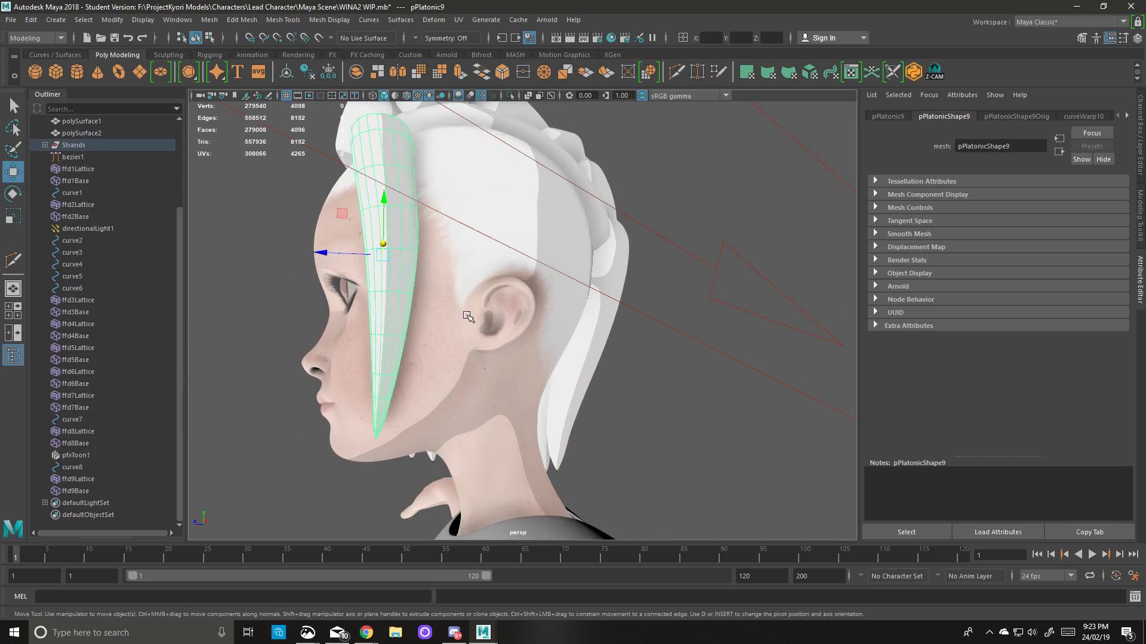
alt+drag(512, 188, 498, 221)
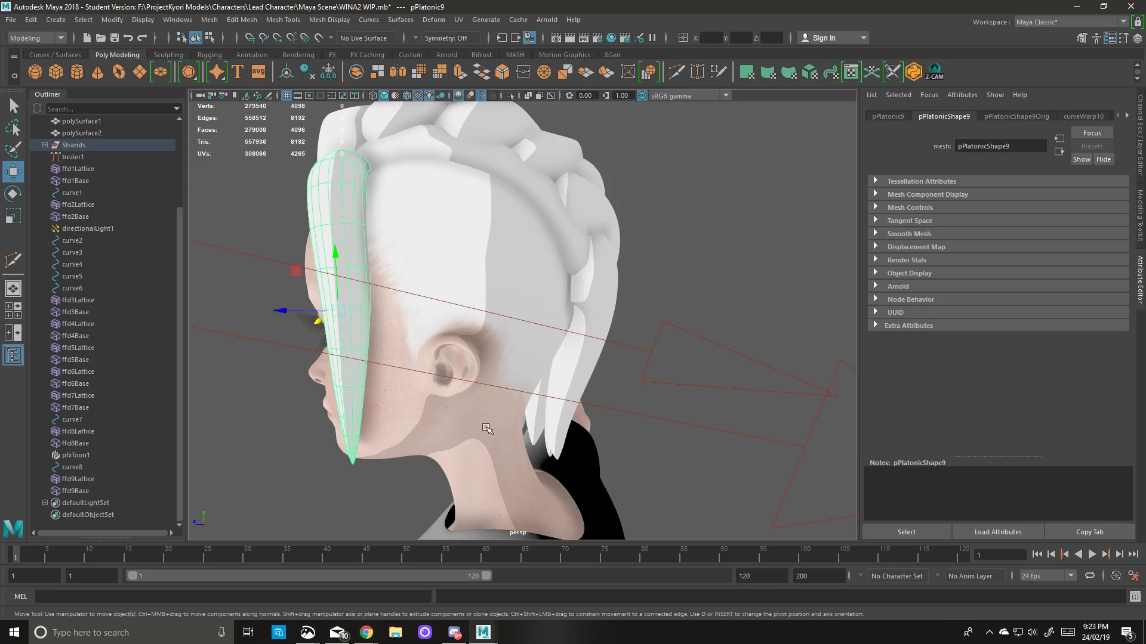
alt+drag(491, 377, 310, 369)
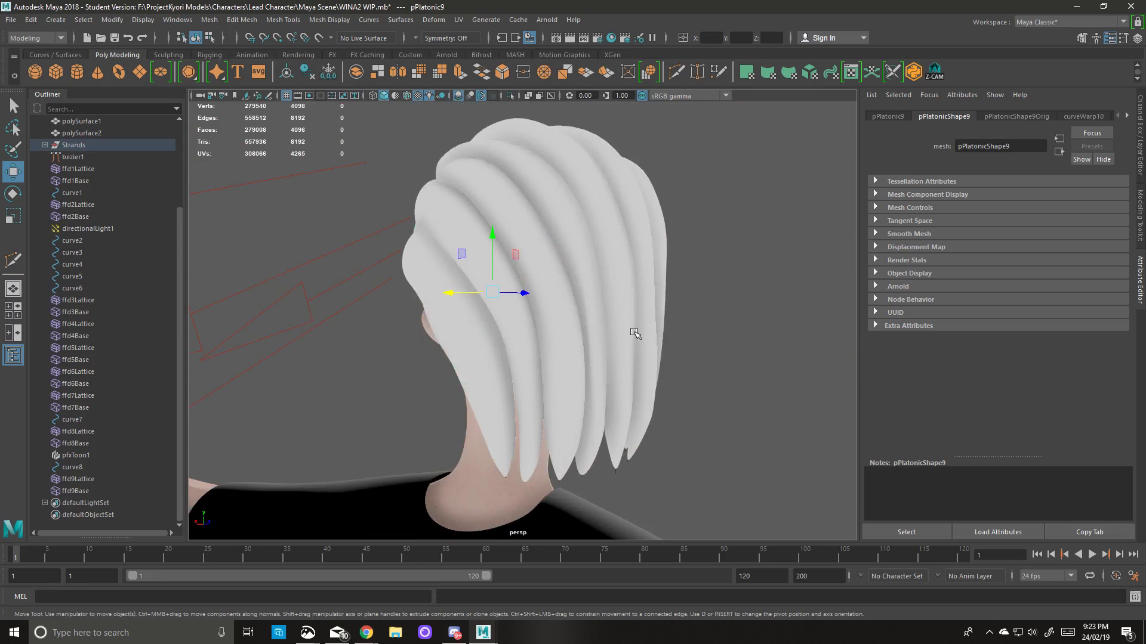
alt+drag(635, 333, 519, 340)
click(746, 262)
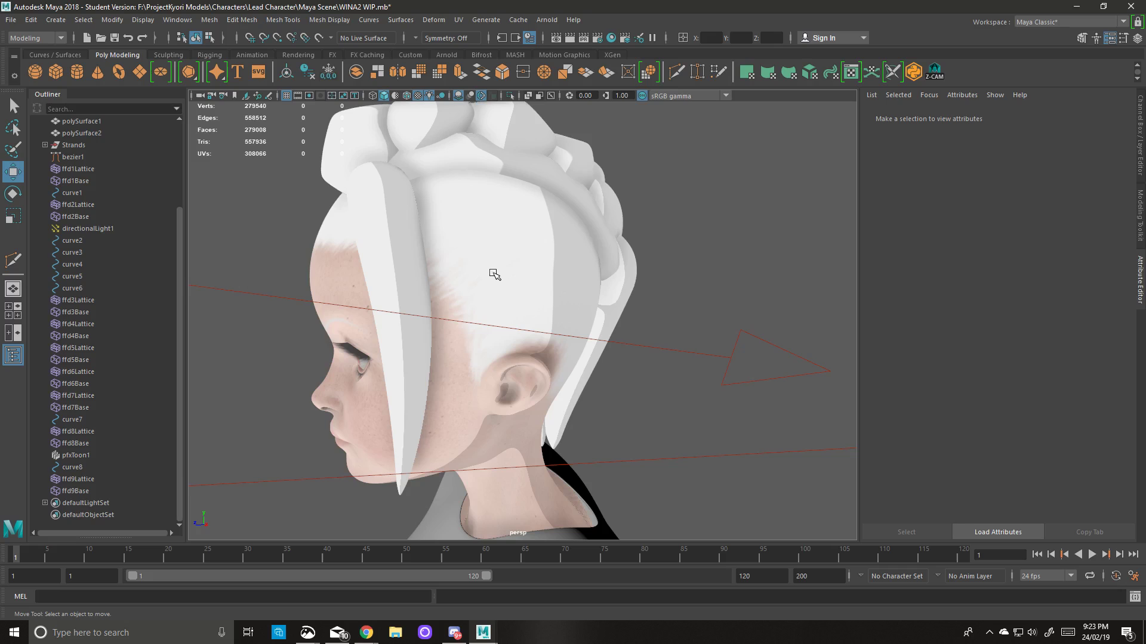
Make the head mesh a live surface and display the models with wireframe on shaded.
click(494, 275)
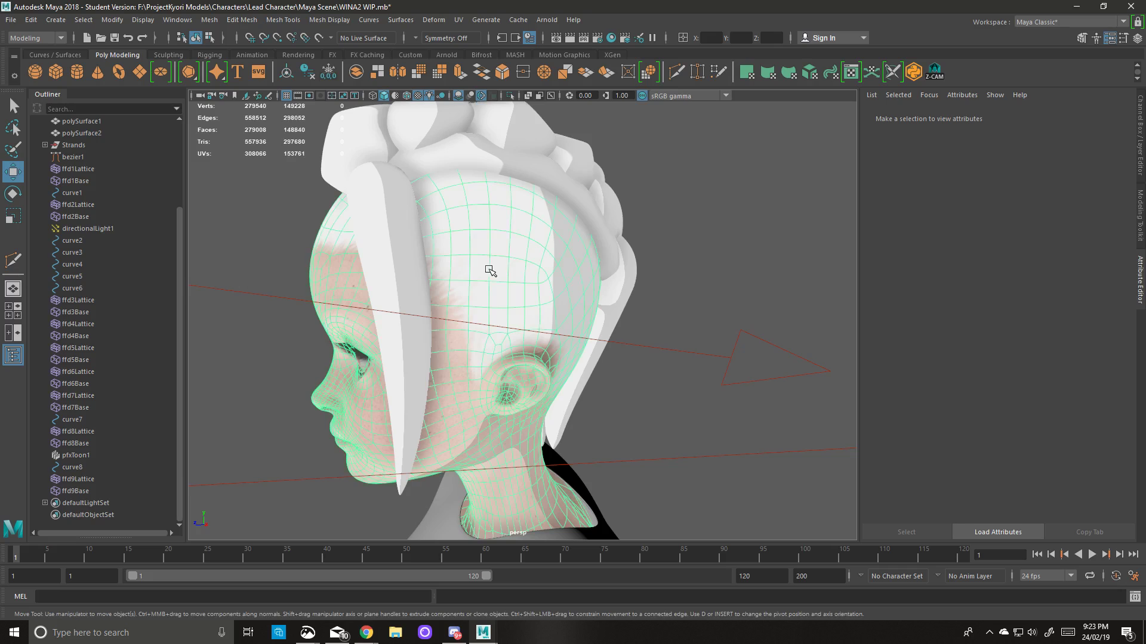
click(319, 39)
click(406, 96)
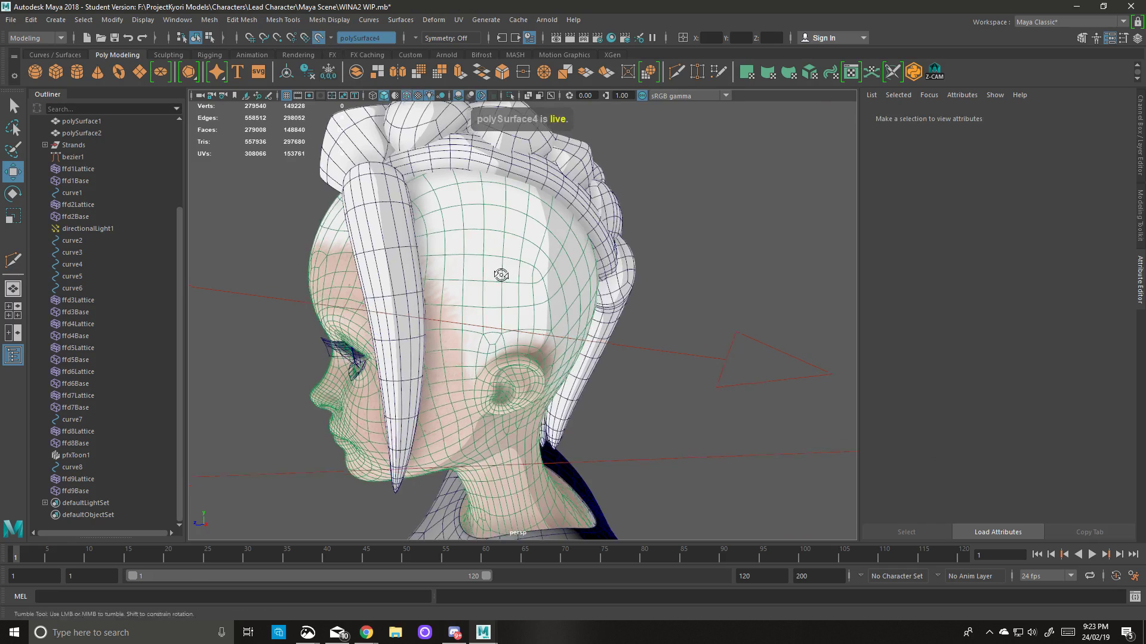
alt+drag(500, 274, 502, 271)
click(436, 205)
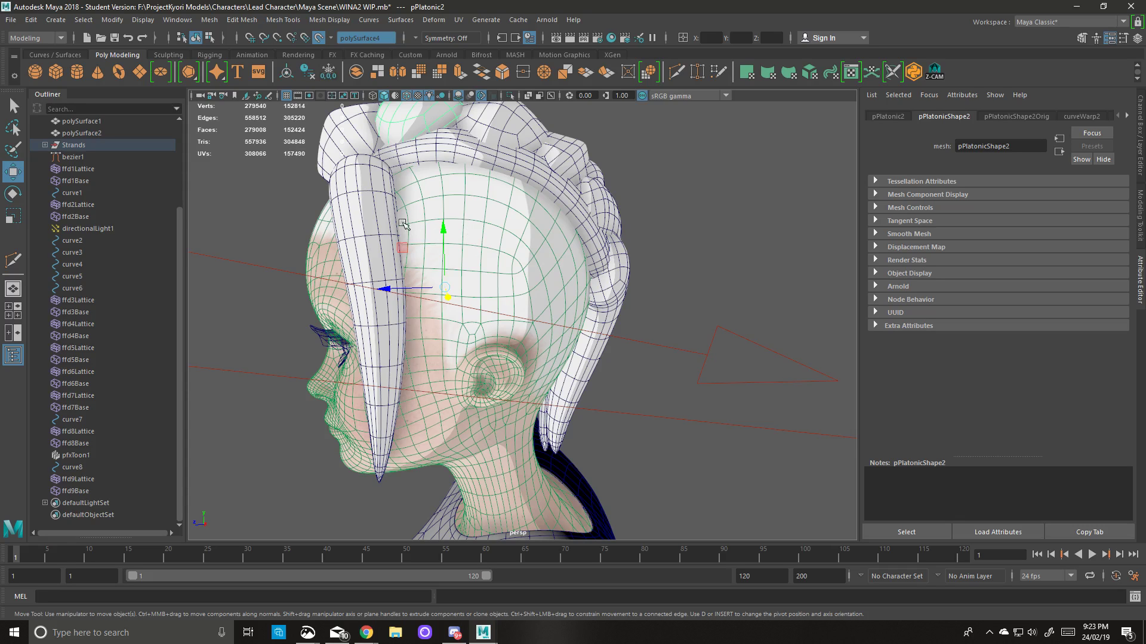
mouse_move(488, 248)
alt+mouse_down()
mouse_move(441, 250)
mouse_move(493, 247)
alt+mouse_up()
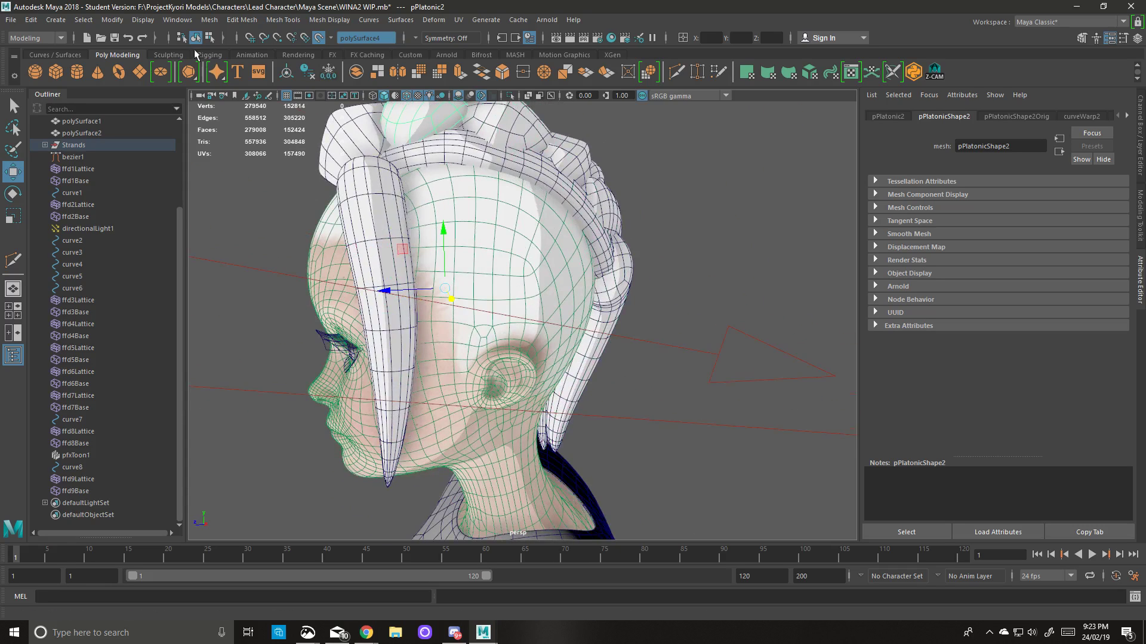
Start the CV Curve tool on the live head mesh and undo the trial point placed beside the front strand.
click(55, 20)
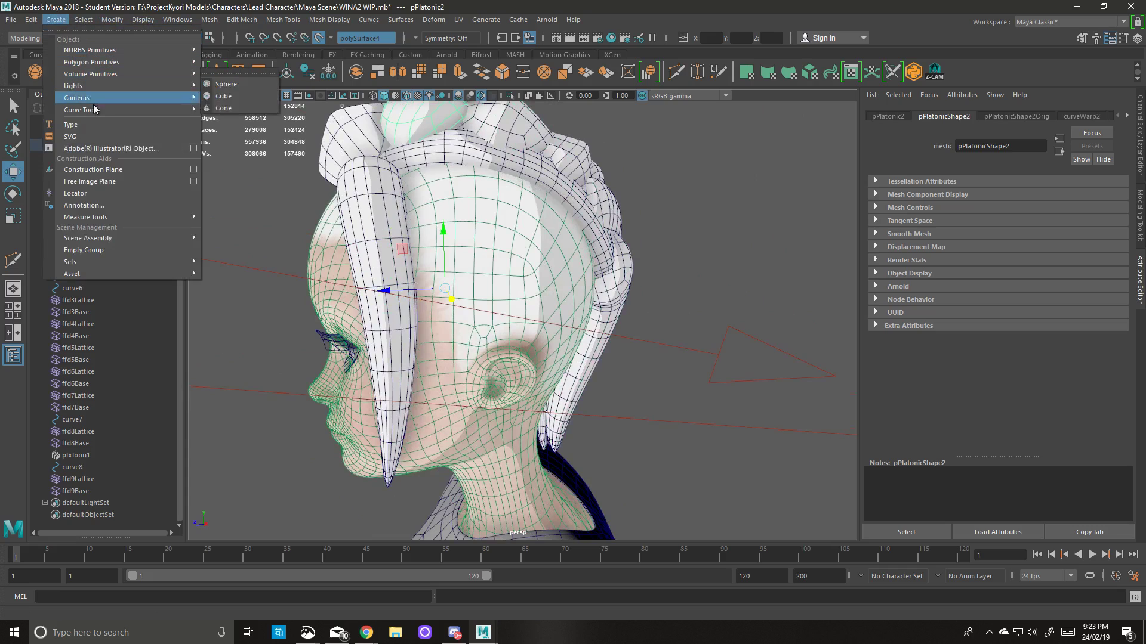
mouse_move(108, 111)
click(236, 120)
alt+drag(485, 224, 530, 266)
click(414, 197)
scroll(537, 264, up, 6)
scroll(498, 256, down, 5)
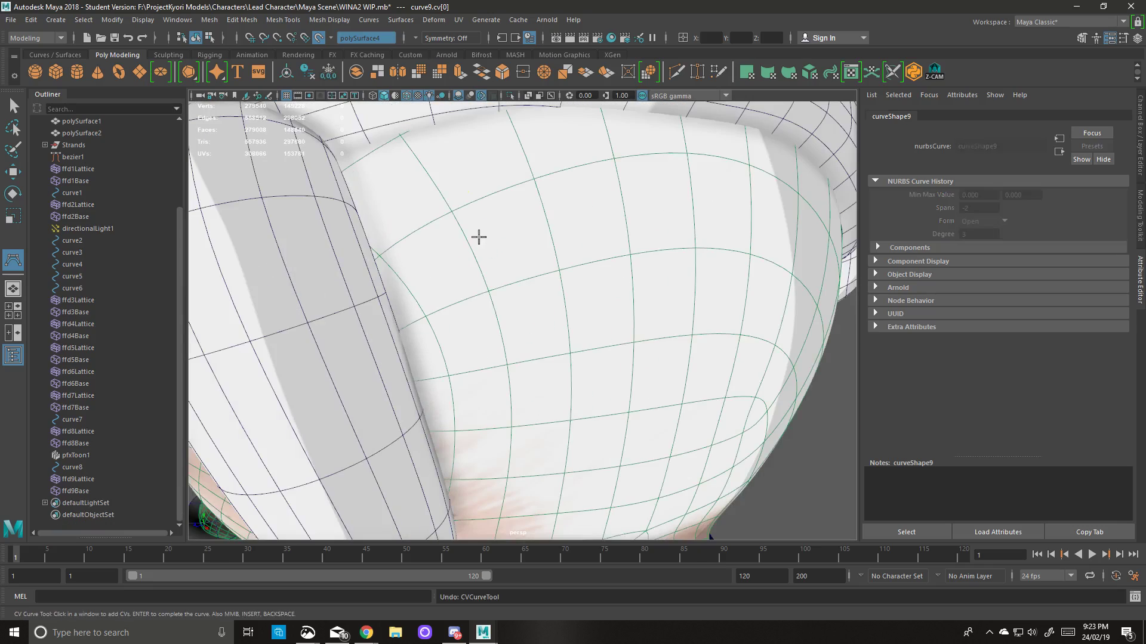
key(ctrl+z)
Show the models in the default material and place the curve's first points on the head below the braided hair band.
click(395, 95)
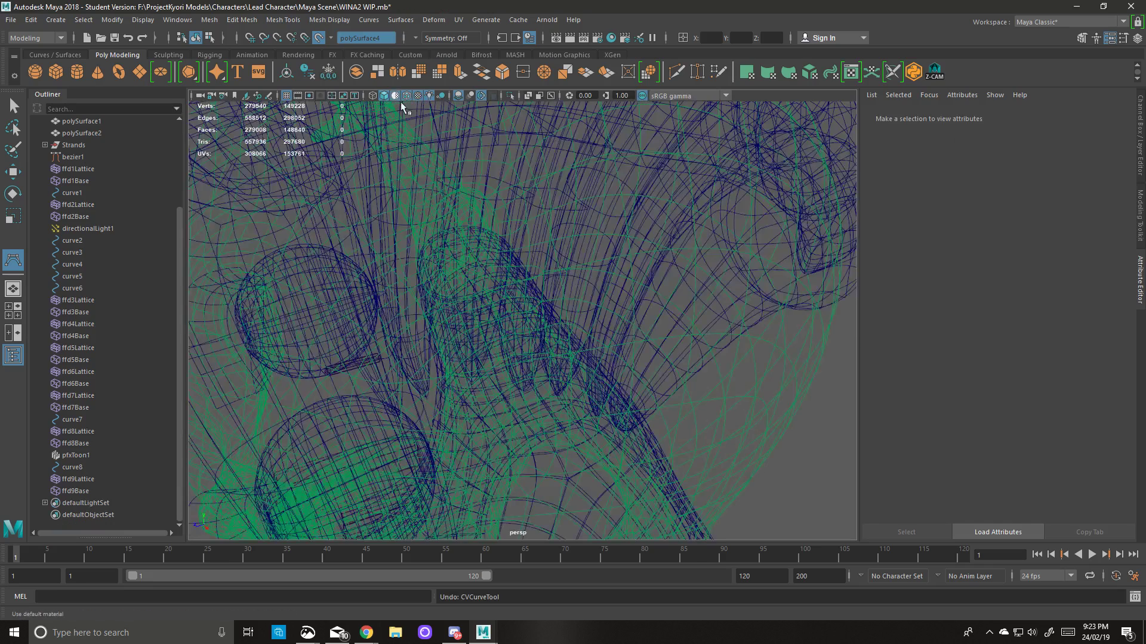
alt+drag(560, 243, 537, 212)
alt+right_drag(537, 212, 462, 196)
alt+middle_drag(462, 196, 532, 269)
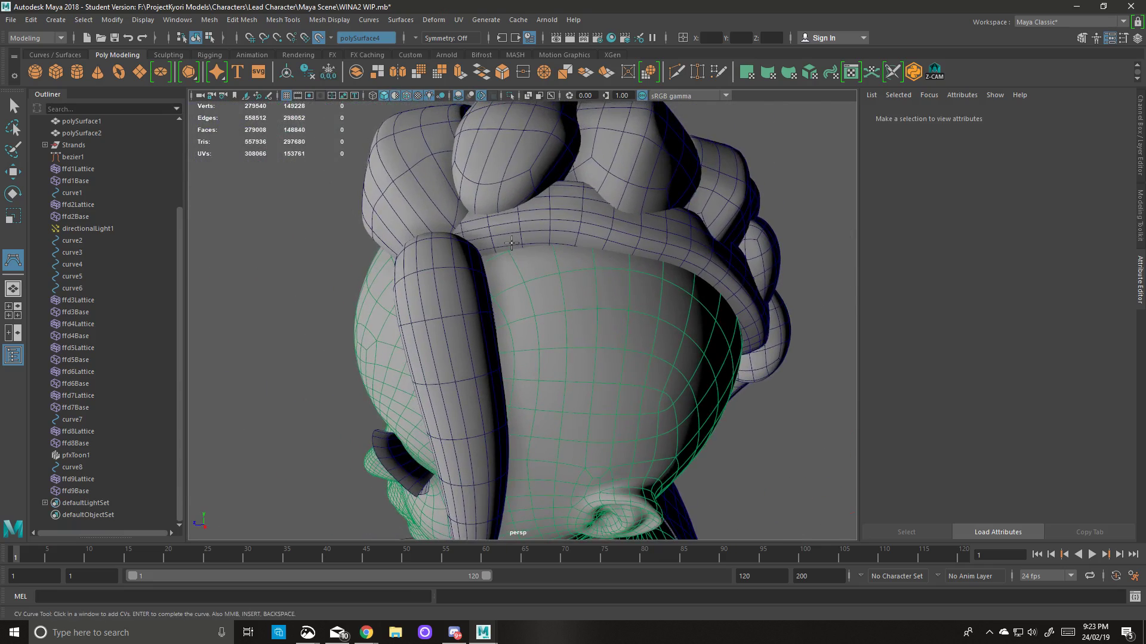
scroll(513, 248, up, 3)
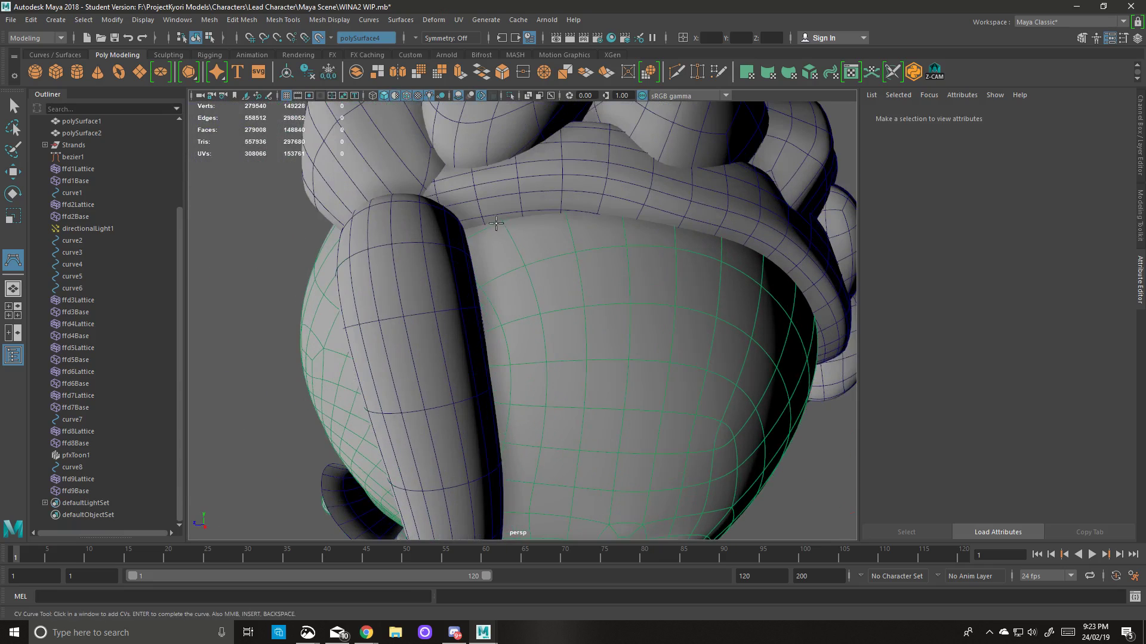
click(502, 233)
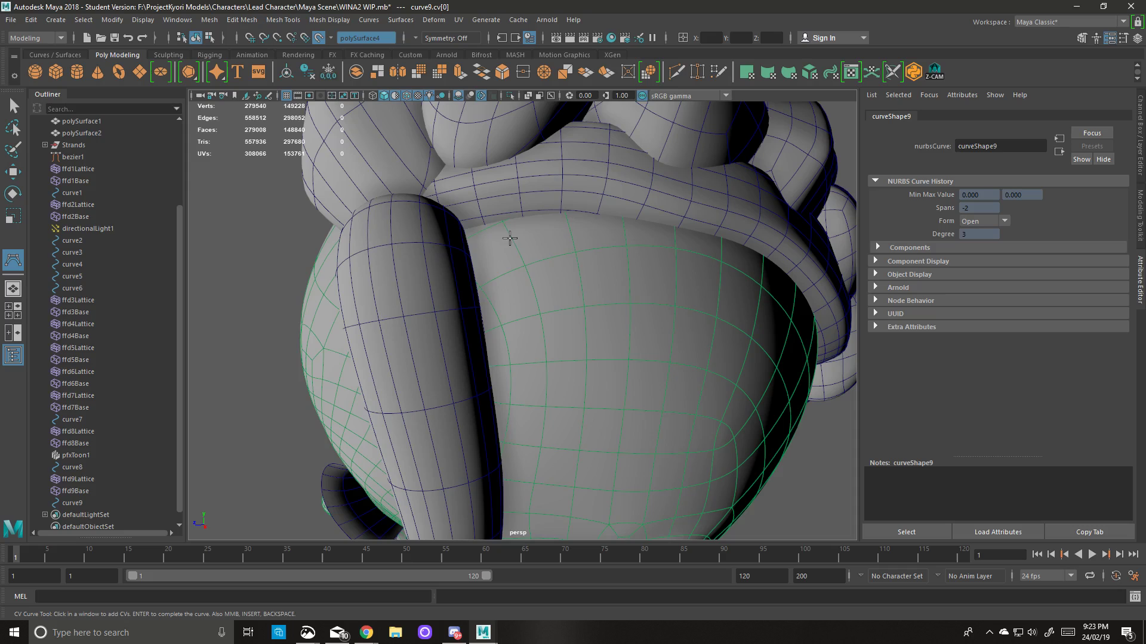
click(530, 296)
click(537, 360)
alt+middle_drag(581, 381, 583, 259)
key(ctrl+z)
alt+drag(557, 228, 550, 238)
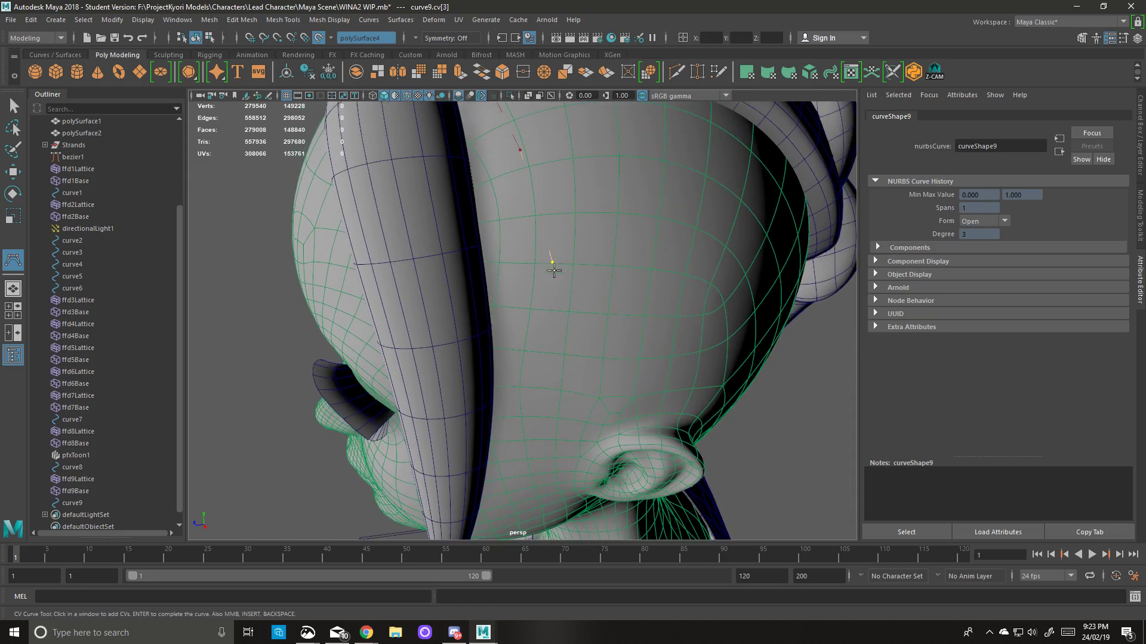
alt+drag(561, 337, 528, 305)
click(527, 316)
click(515, 444)
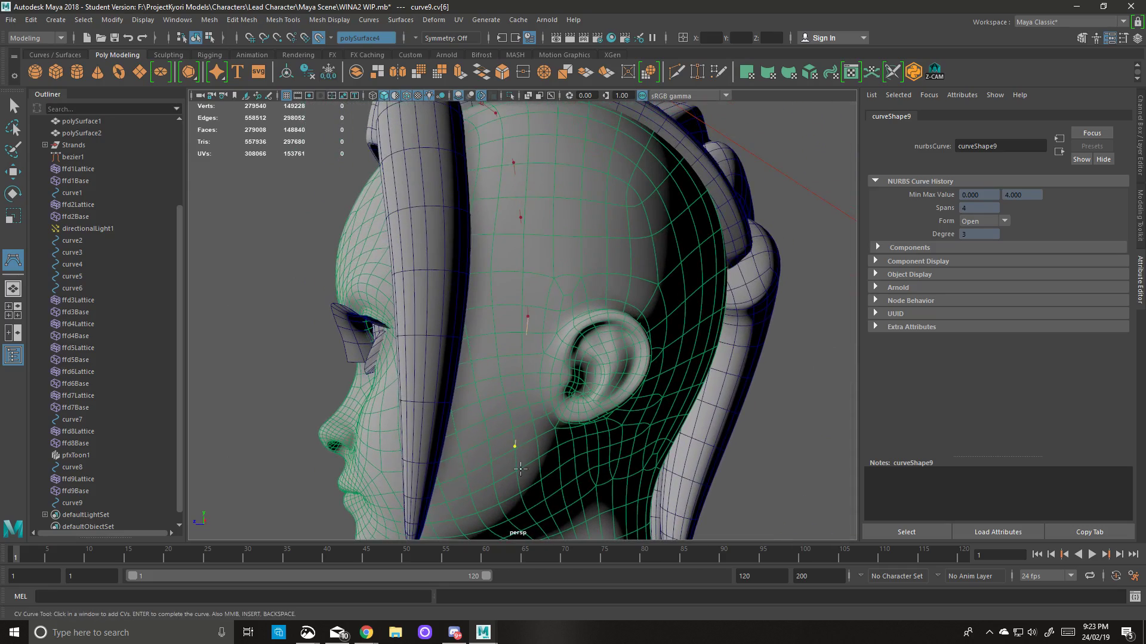
alt+middle_drag(520, 478, 559, 354)
alt+drag(566, 278, 578, 363)
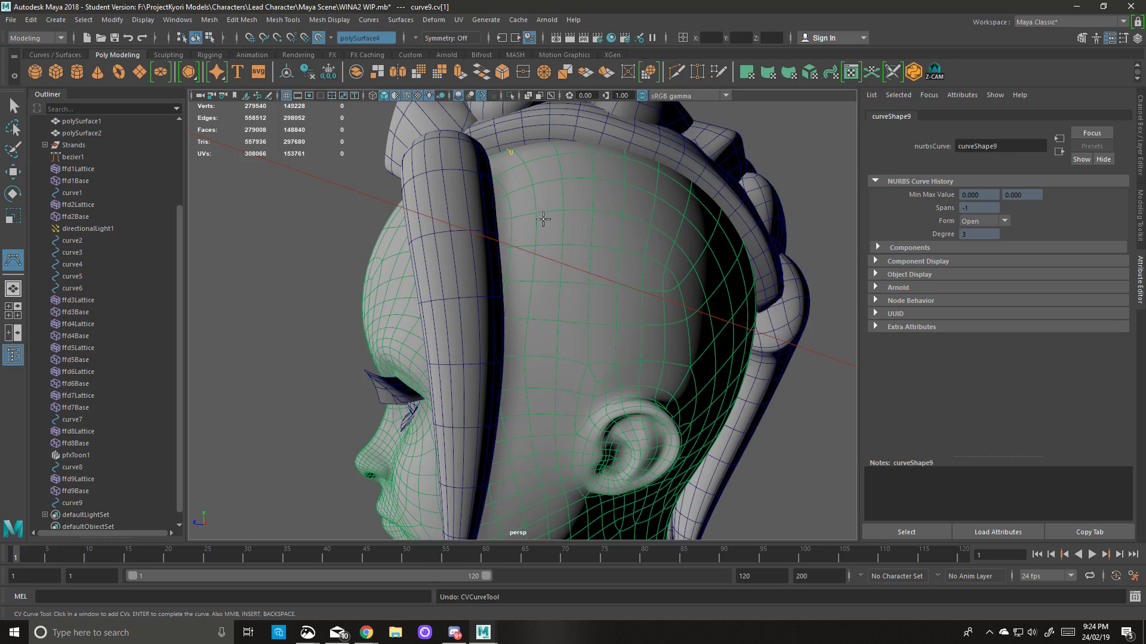
Continue the CV curve down the side of the head, in front of the ear to the jaw, and finish it.
click(548, 227)
click(560, 332)
alt+drag(579, 420, 570, 404)
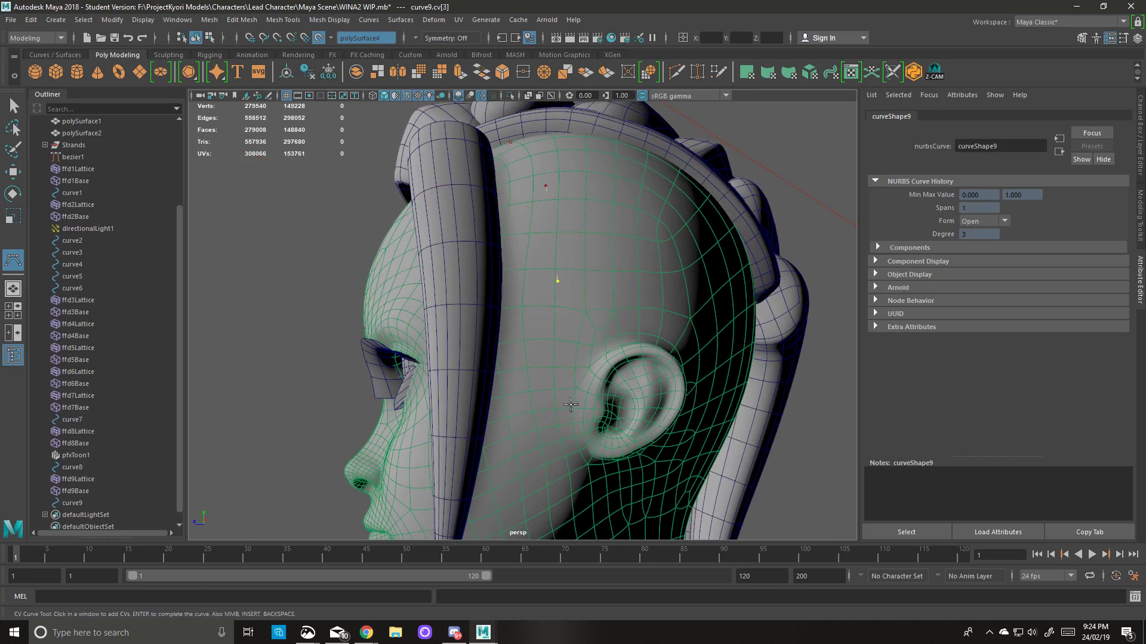
click(550, 439)
alt+middle_drag(562, 415, 579, 287)
click(563, 371)
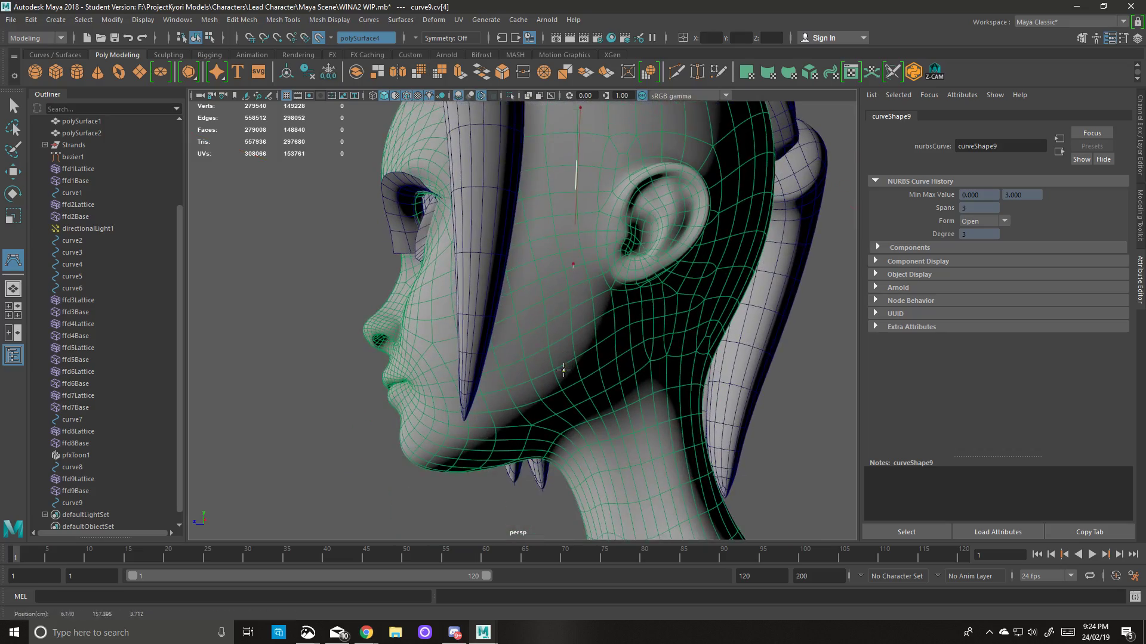
alt+drag(607, 388, 638, 423)
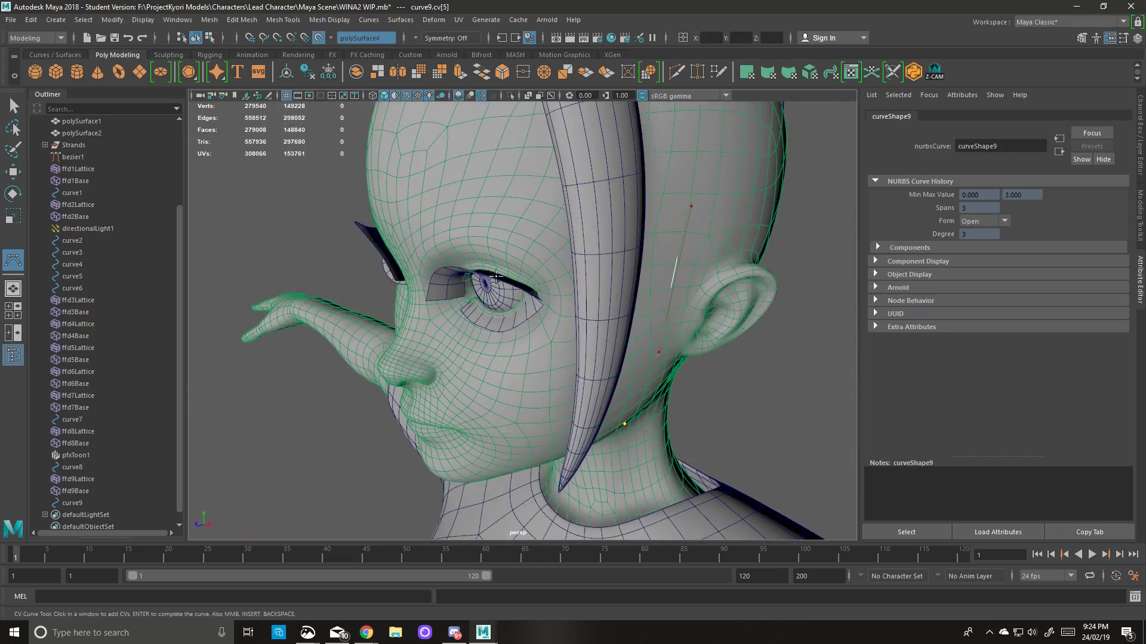
click(13, 106)
Put the new curve in control vertex mode and view the models in X-ray without the wireframe overlay.
right_drag(673, 277, 635, 274)
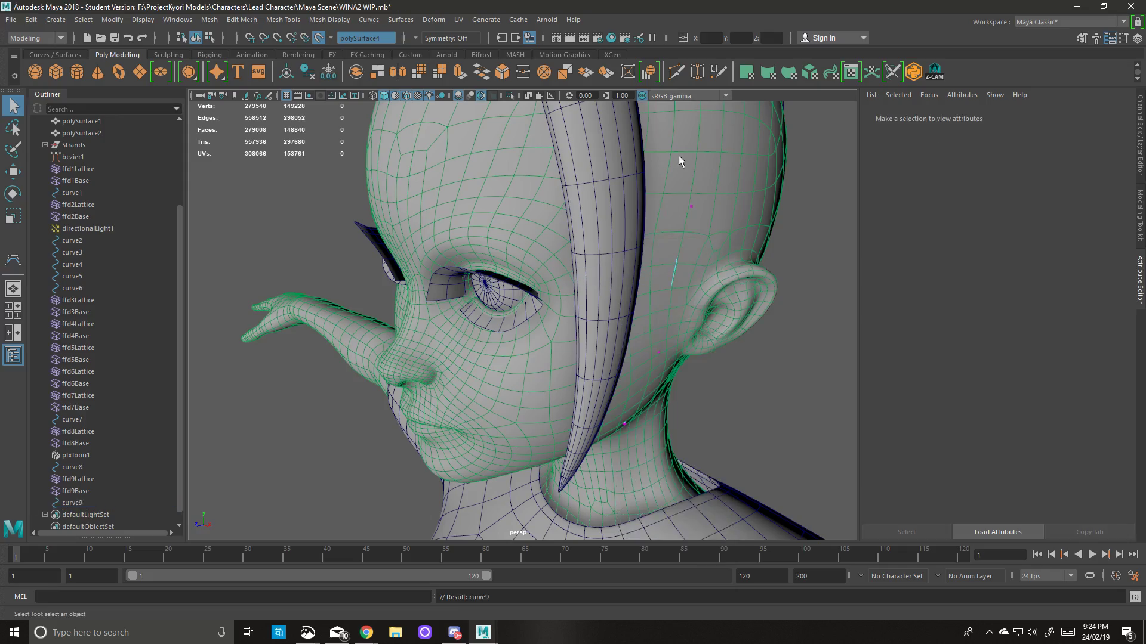
alt+drag(685, 195, 615, 291)
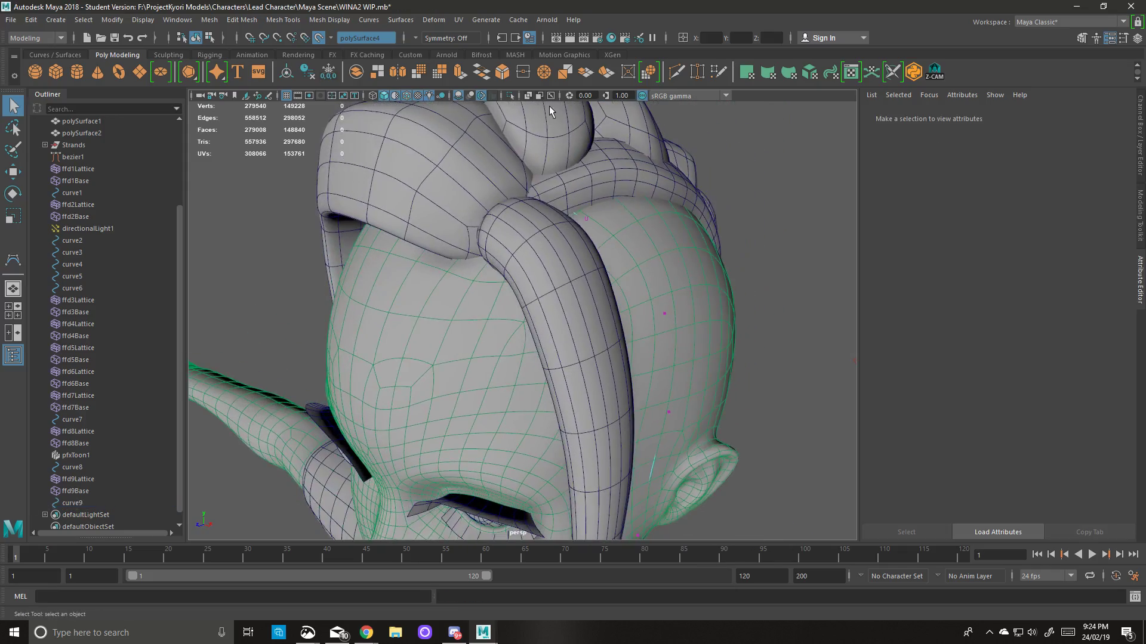
click(528, 96)
mouse_move(699, 208)
alt+mouse_down()
mouse_move(555, 243)
mouse_move(580, 239)
alt+mouse_up()
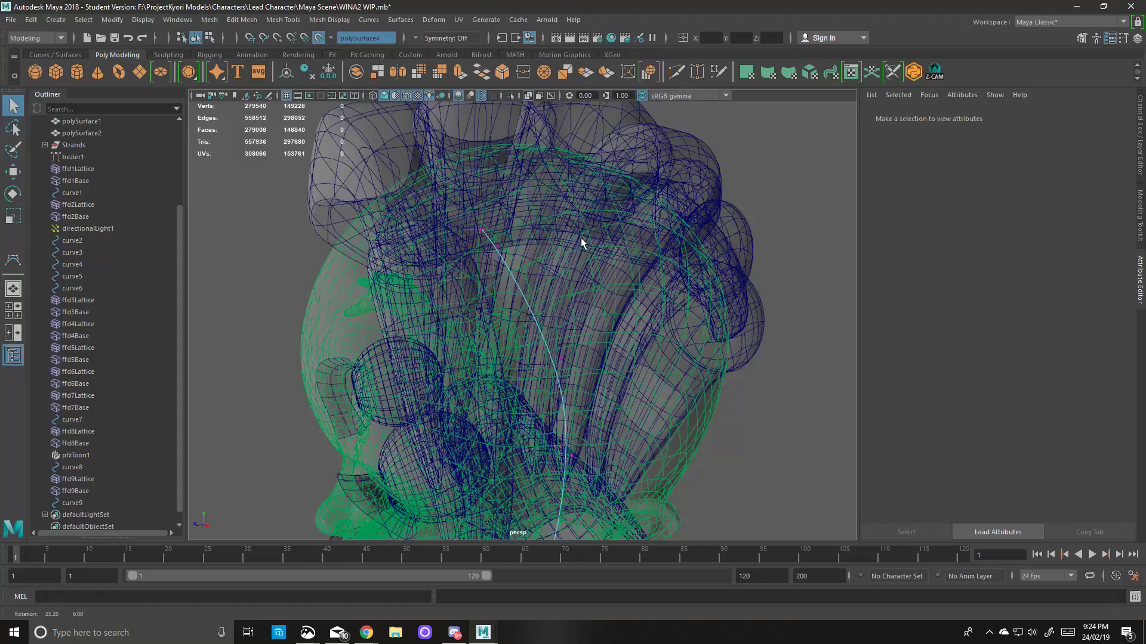
click(407, 95)
alt+drag(474, 259, 616, 251)
Turn off the live surface and move the curve's upper control vertices away from the head.
key(w)
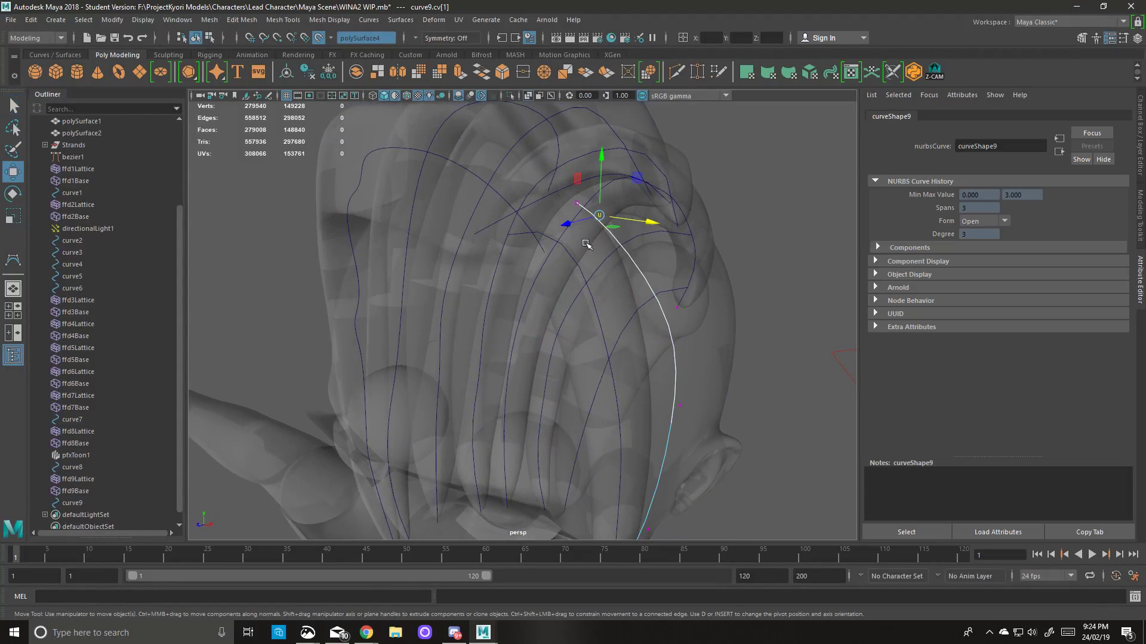
click(319, 38)
alt+drag(596, 269, 594, 174)
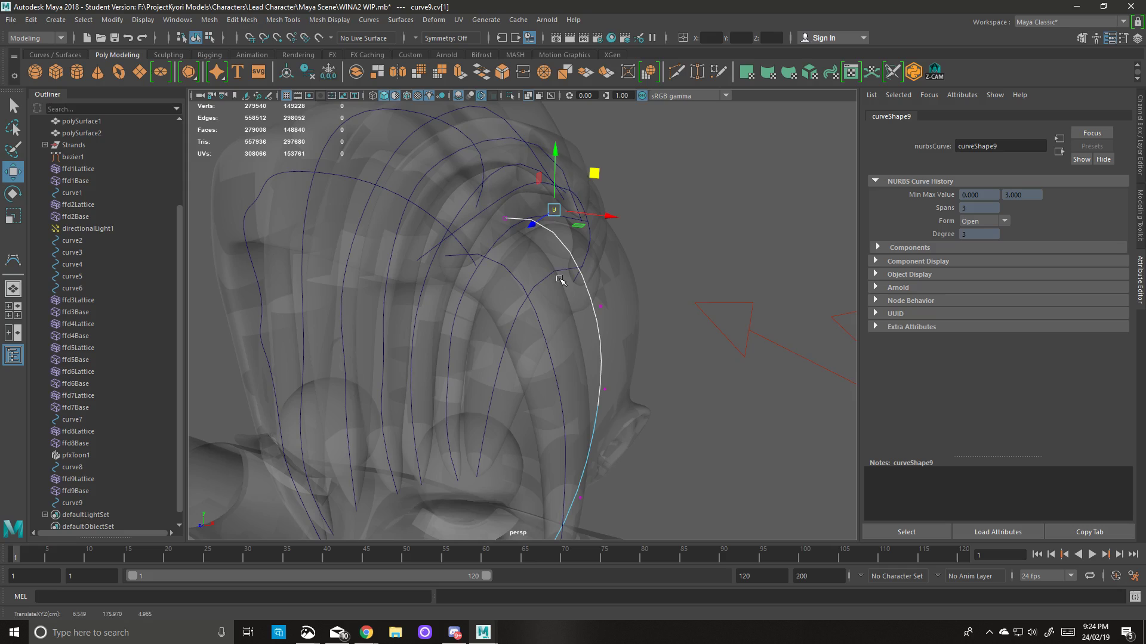
click(601, 306)
alt+drag(685, 287, 548, 183)
drag(592, 150, 615, 152)
Move the curve's lower control vertices outward so it hangs clear of the cheek and jaw.
drag(510, 286, 615, 319)
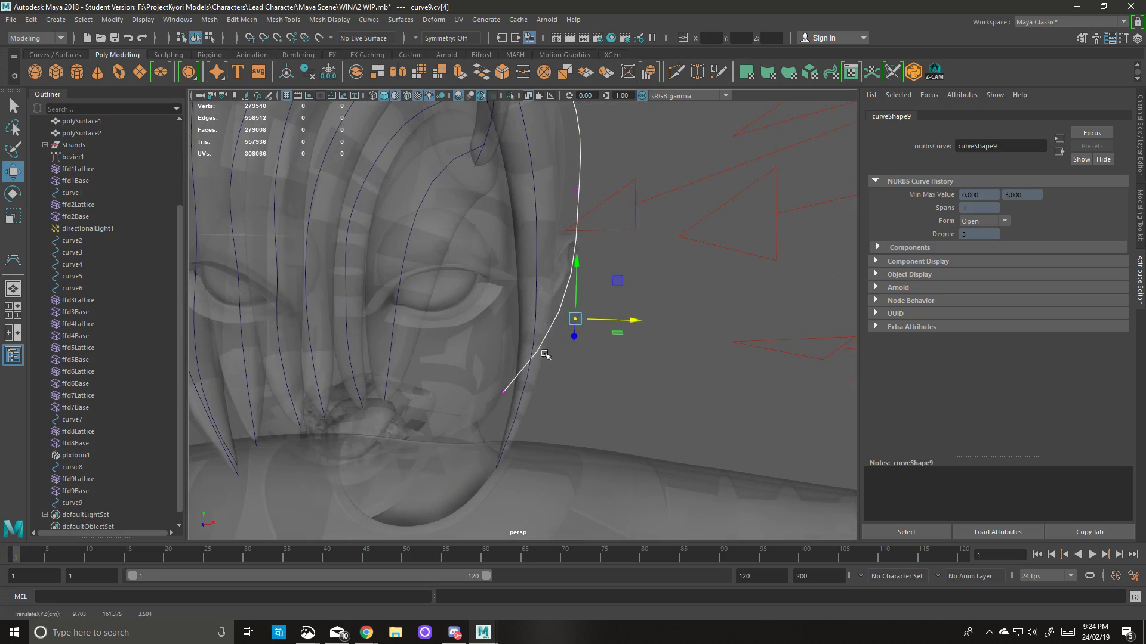
click(503, 393)
drag(559, 396, 606, 425)
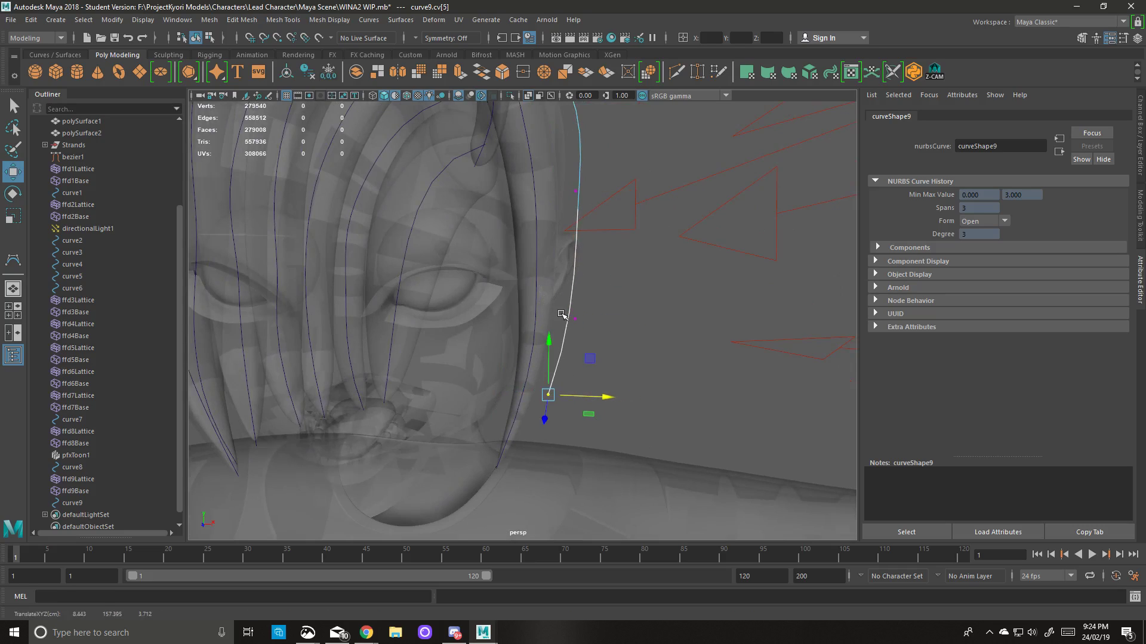
click(574, 319)
drag(620, 322, 607, 320)
drag(561, 167, 607, 193)
alt+middle_drag(659, 151, 664, 233)
alt+drag(666, 233, 688, 371)
Fine-tune the curve's two lowest control vertices, bringing the end point inward toward the neck.
drag(494, 482, 549, 495)
click(591, 491)
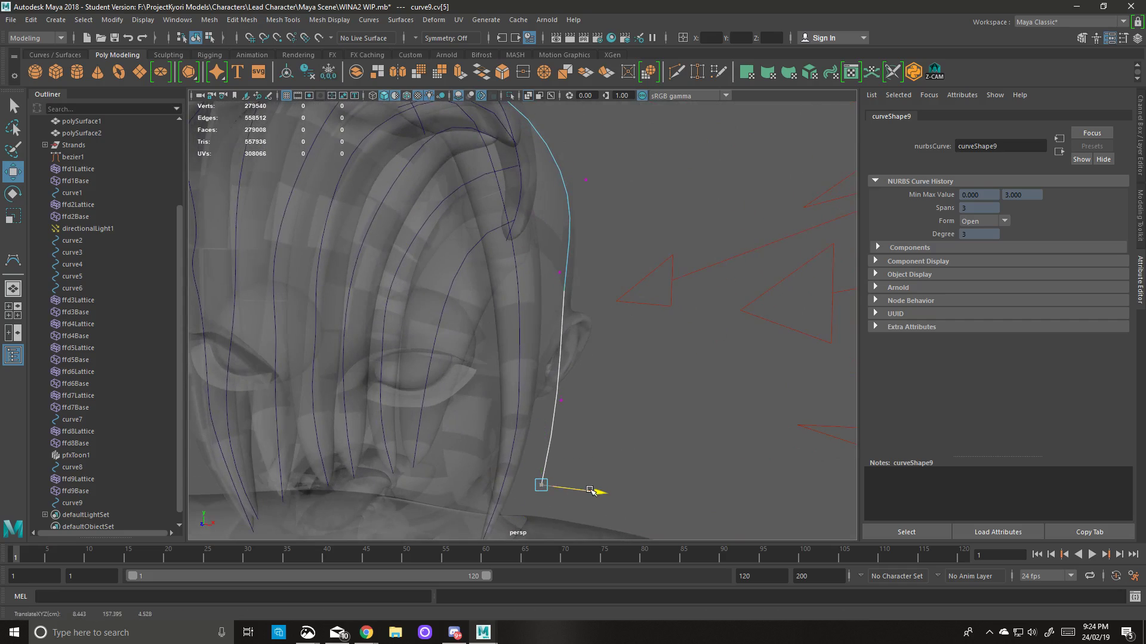
drag(550, 391, 611, 410)
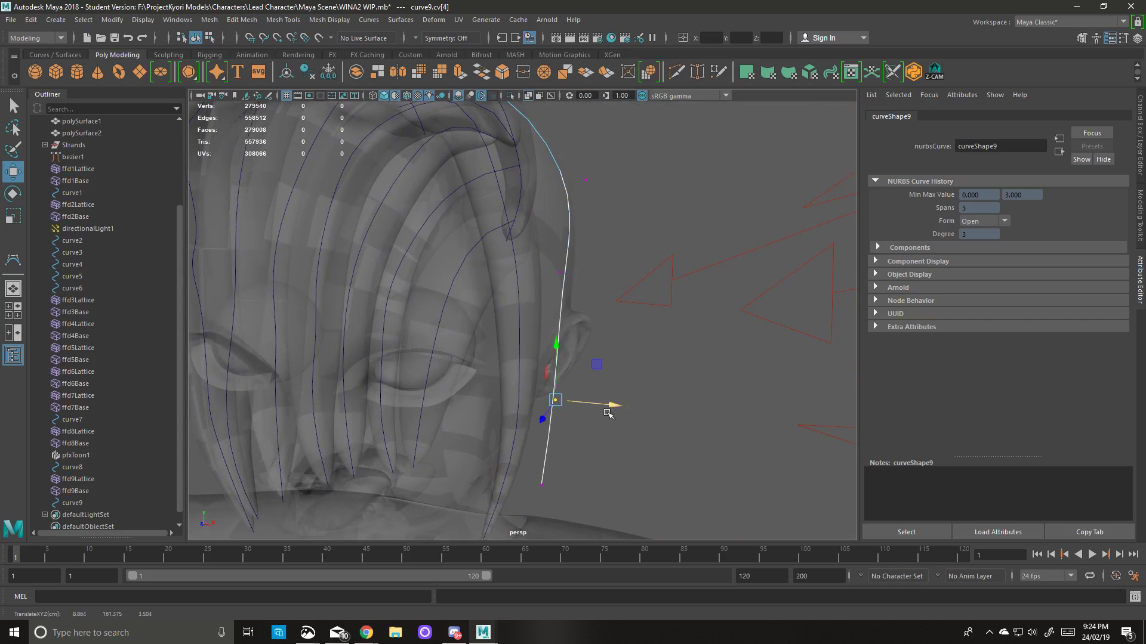
drag(531, 476, 553, 499)
drag(592, 490, 572, 488)
click(623, 431)
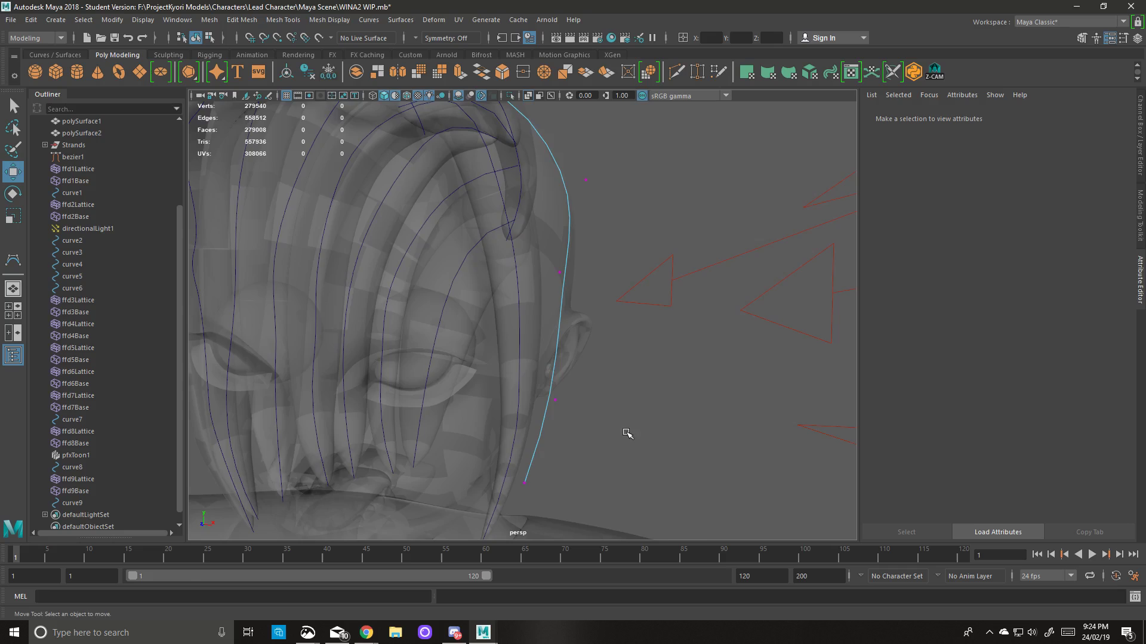
Inspect the reshaped curve around the head and the hair lattice cages lying near the character's feet.
alt+drag(623, 431, 480, 232)
click(459, 206)
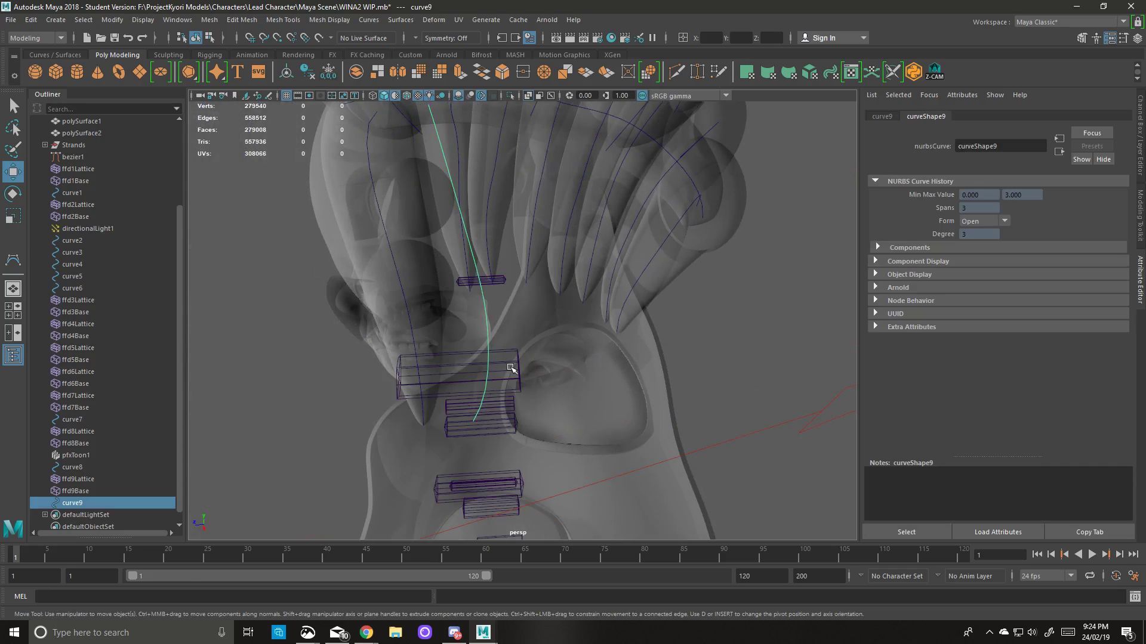
click(269, 327)
alt+drag(397, 375, 527, 348)
alt+right_drag(527, 348, 336, 370)
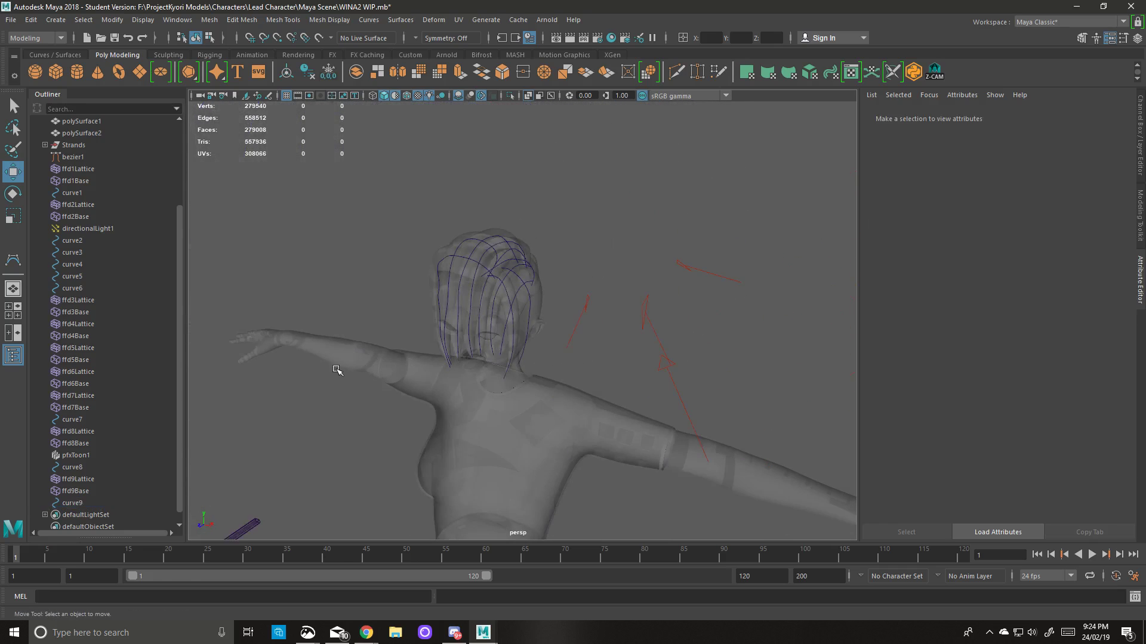
alt+drag(337, 370, 435, 370)
alt+middle_drag(450, 424, 537, 227)
alt+right_drag(620, 256, 539, 305)
alt+middle_drag(440, 339, 521, 232)
alt+right_drag(522, 232, 511, 273)
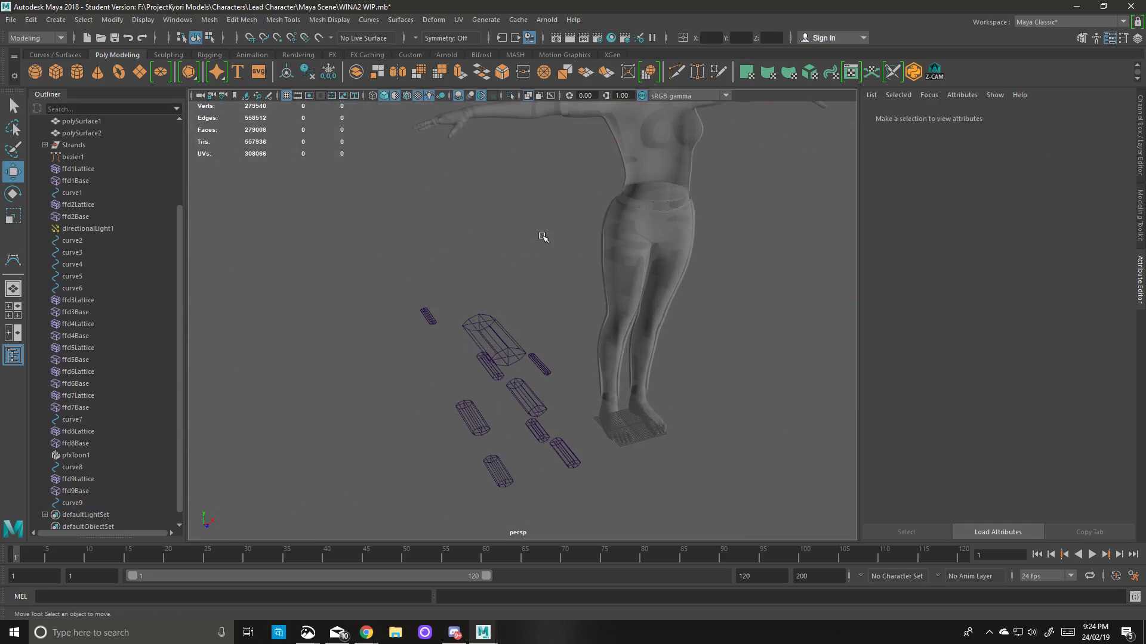
Create a polygon platonic solid, move it beside the legs to X -46.729, Y 60.002, and scale it to about 2.46.
click(189, 73)
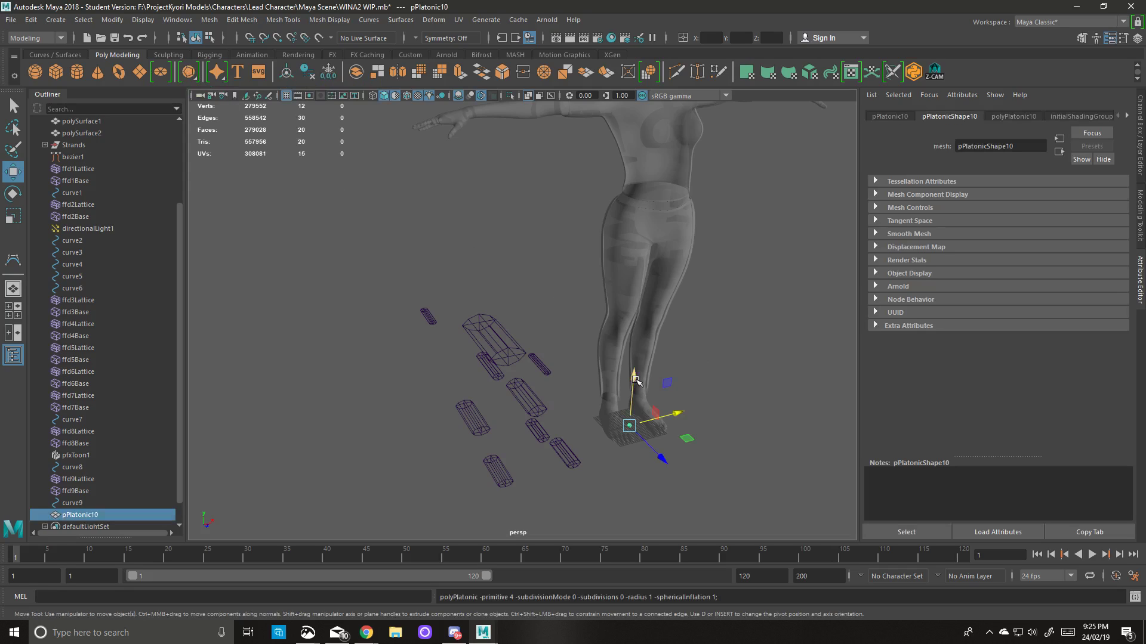
drag(635, 381, 676, 302)
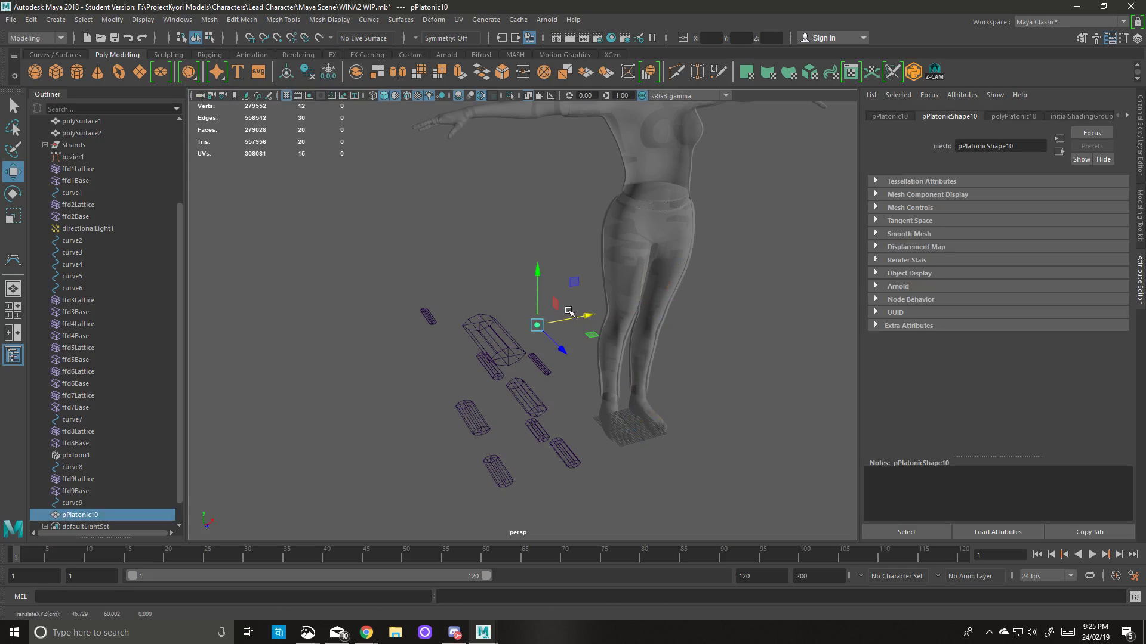
key(r)
drag(536, 325, 584, 346)
key(f)
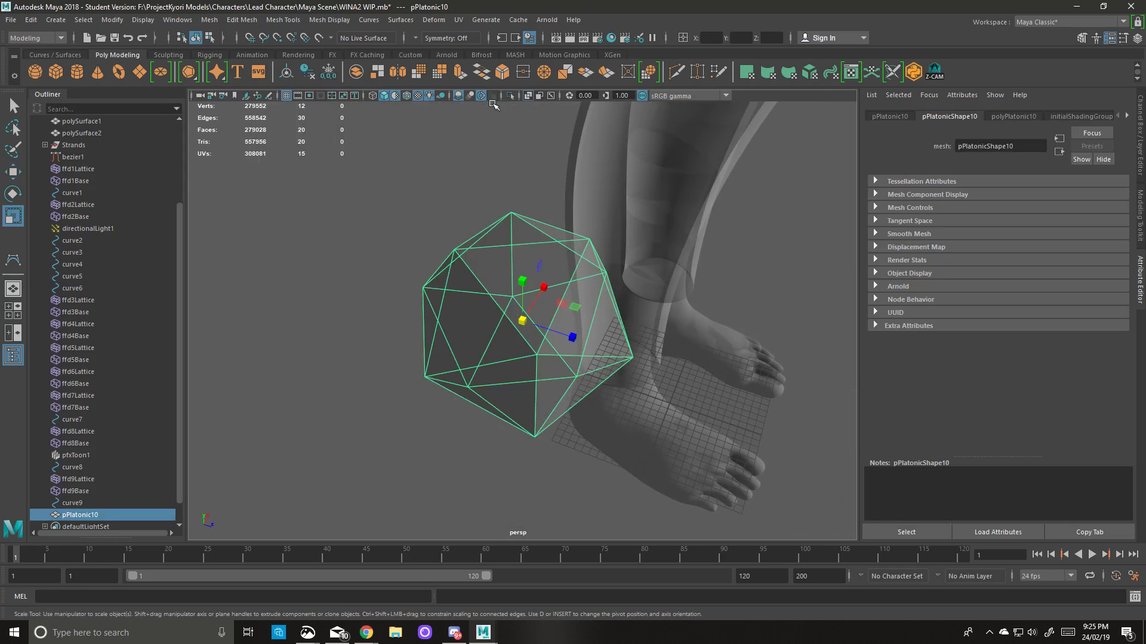
Show the model with opaque lit shading and make the platonic solid an octahedron with 2 subdivisions.
click(459, 95)
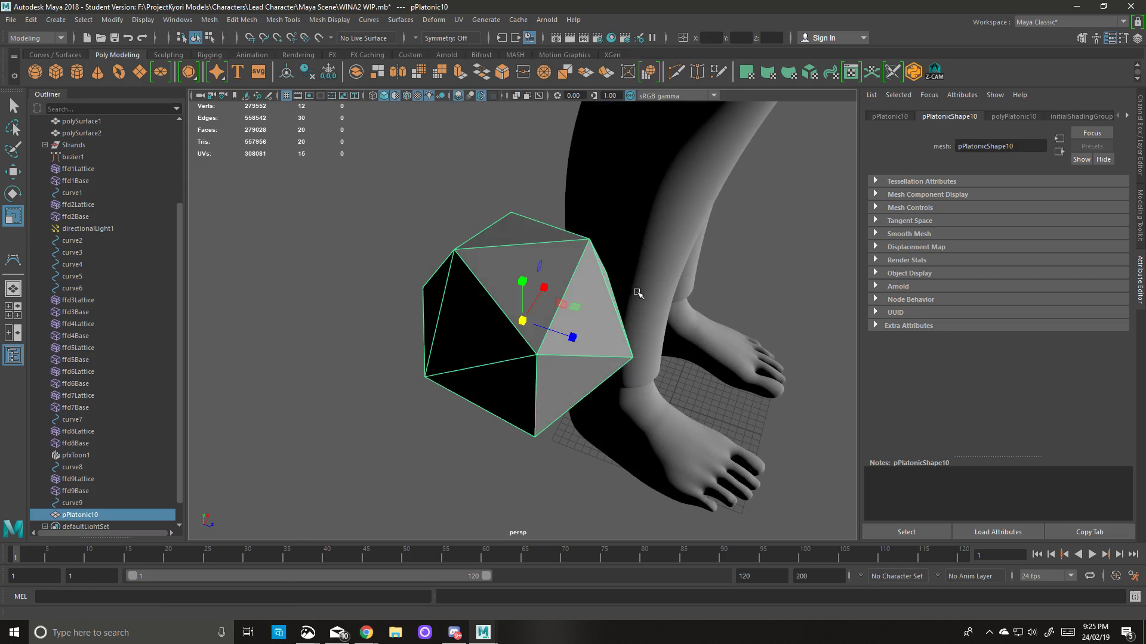
alt+drag(638, 293, 672, 268)
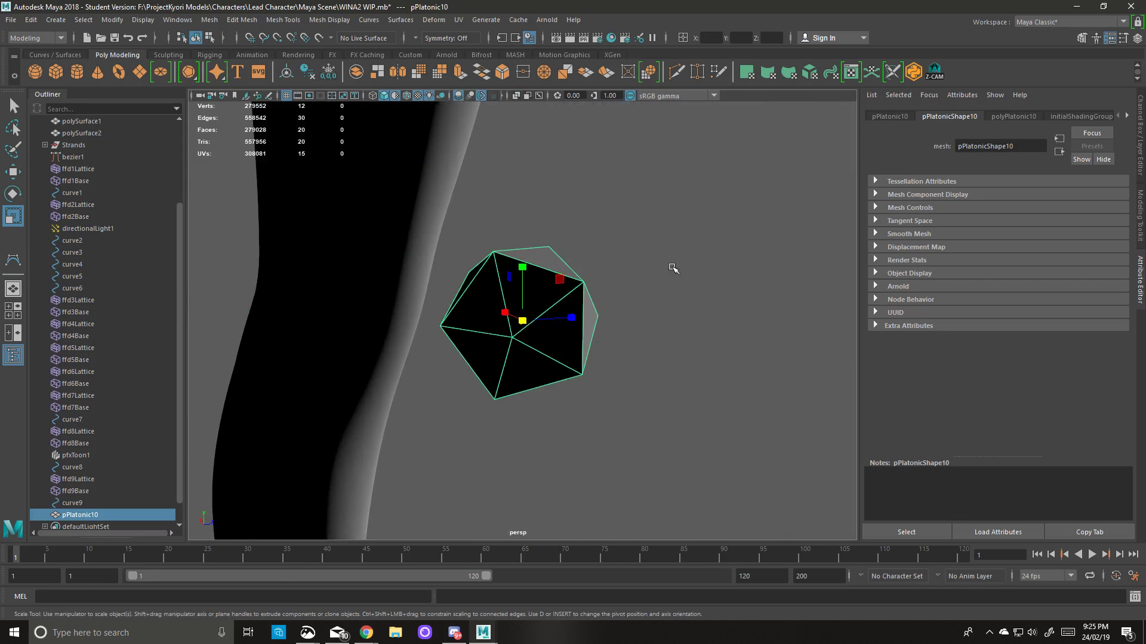
click(1004, 118)
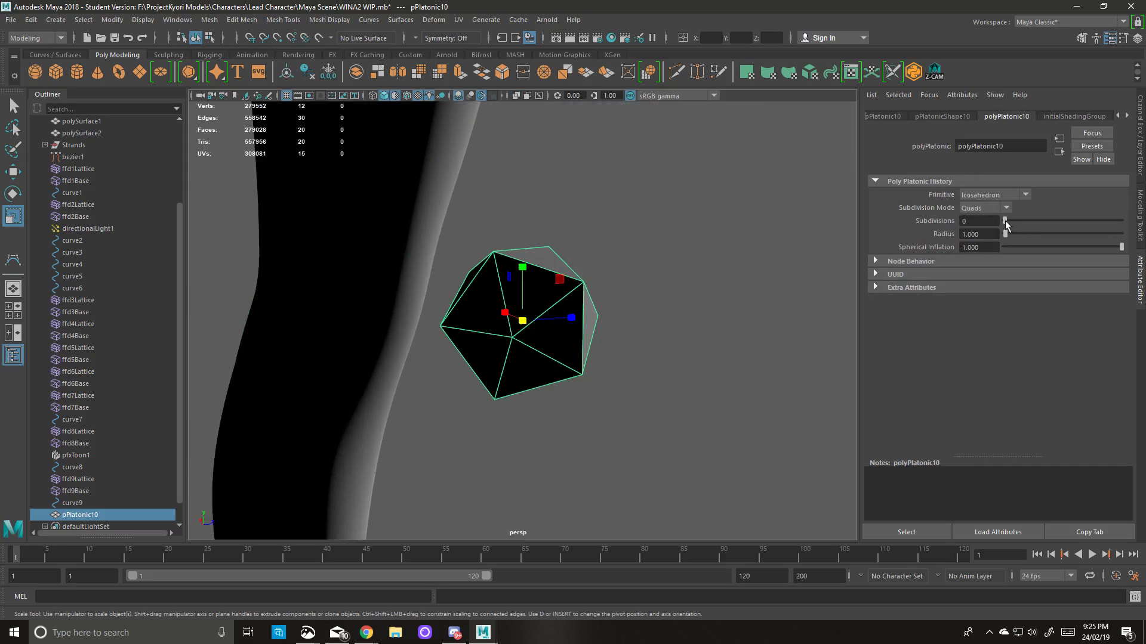
drag(1004, 220, 1043, 221)
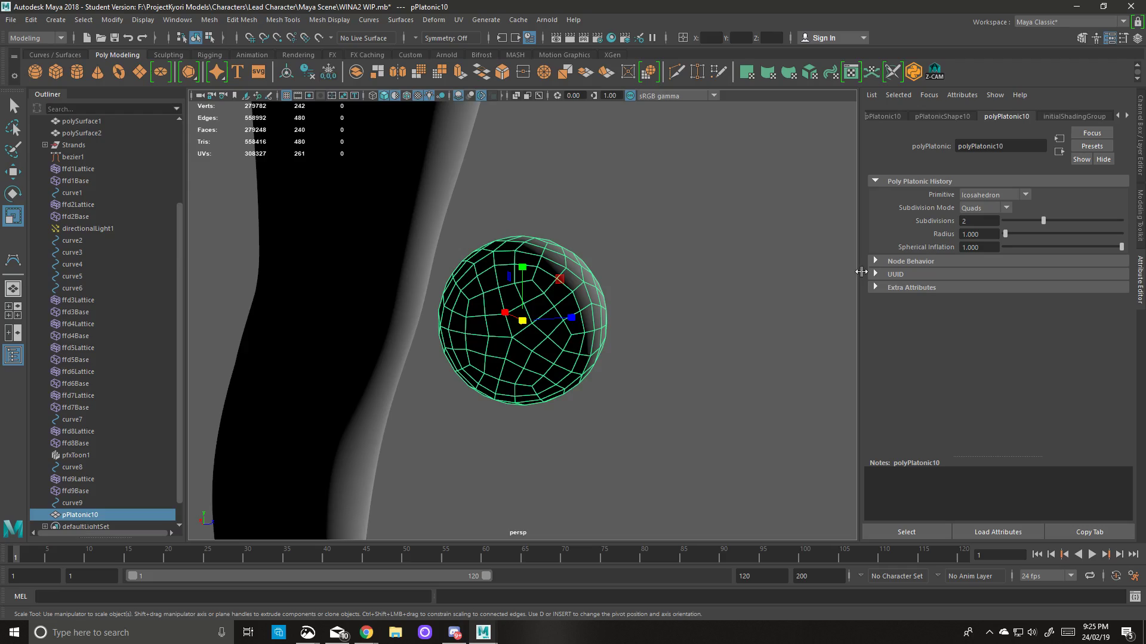
alt+drag(751, 301, 577, 336)
click(993, 195)
click(991, 232)
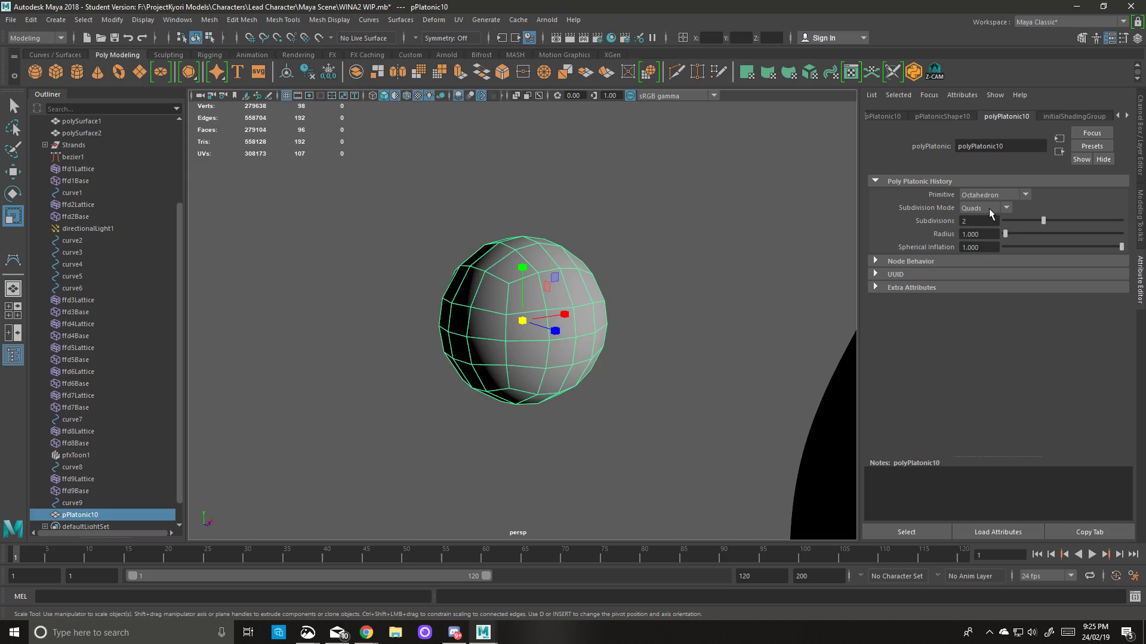
Select the vertical edge loop around the middle of the sphere and bevel it.
alt+drag(562, 363, 644, 359)
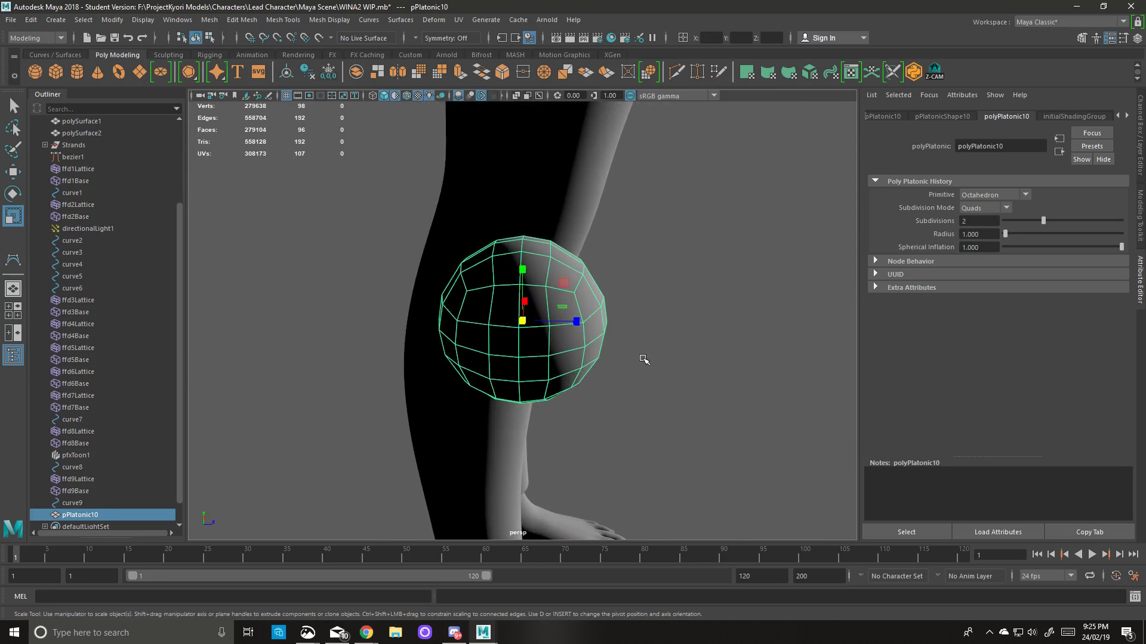
right_drag(500, 284, 503, 259)
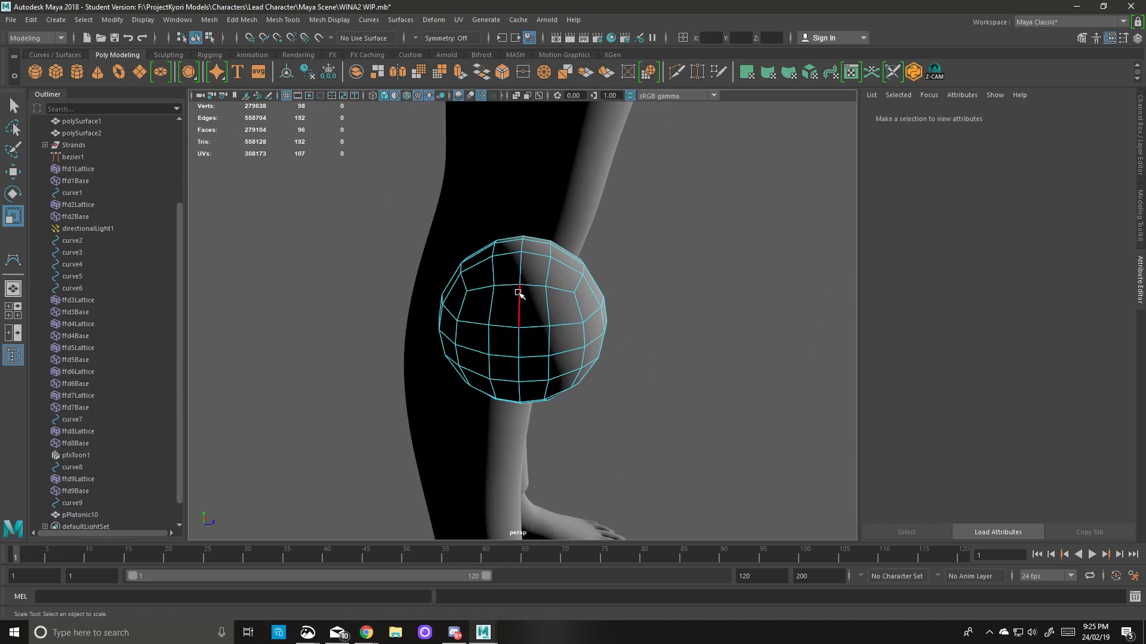
double_click(520, 293)
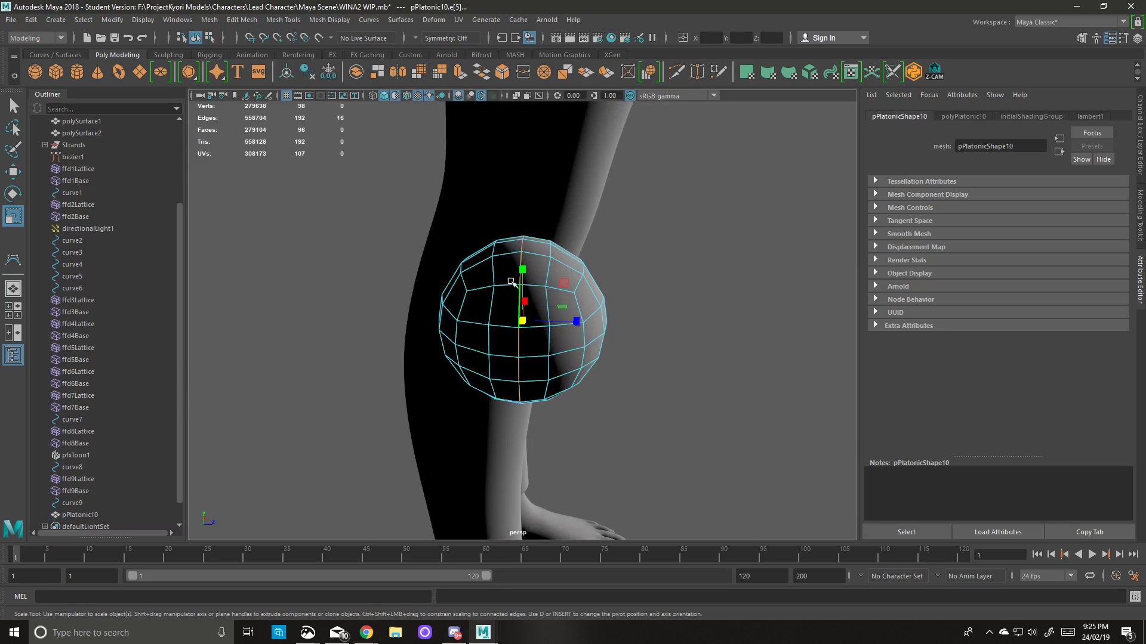
click(503, 72)
Select the faces on one half of the sphere and move them along Z, stretching the sphere into a long capsule.
alt+middle_drag(677, 371, 667, 332)
right_drag(545, 260, 552, 304)
key(q)
alt+drag(617, 308, 607, 275)
drag(532, 169, 665, 424)
alt+drag(683, 349, 717, 360)
key(w)
scroll(526, 272, down, 3)
scroll(582, 323, down, 3)
alt+middle_drag(580, 323, 388, 285)
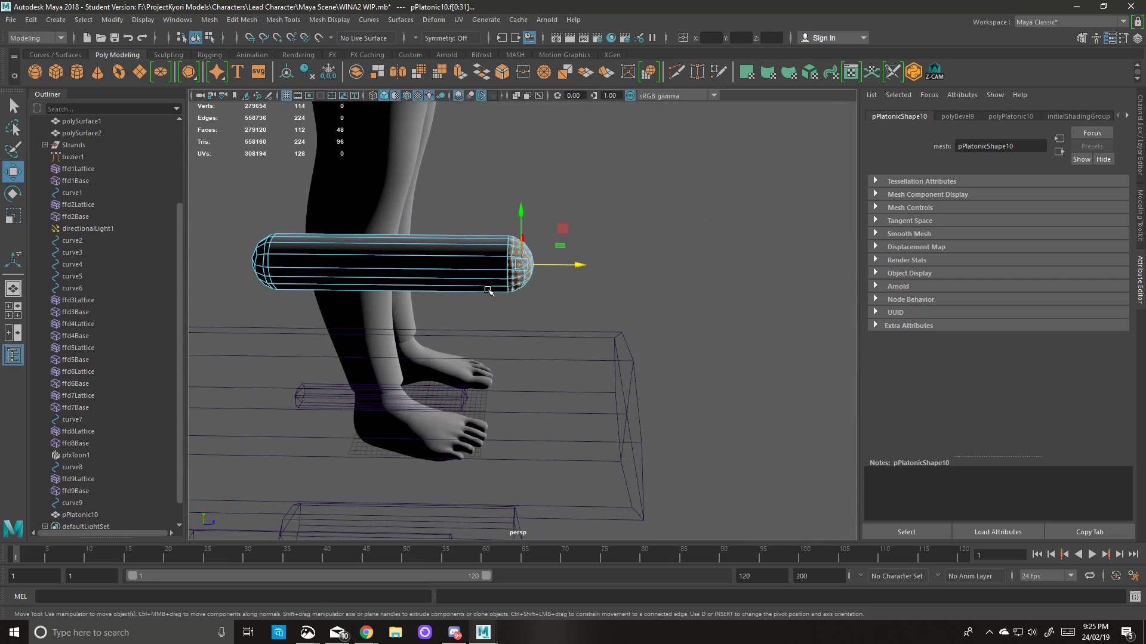
drag(575, 265, 652, 266)
alt+middle_drag(476, 276, 566, 299)
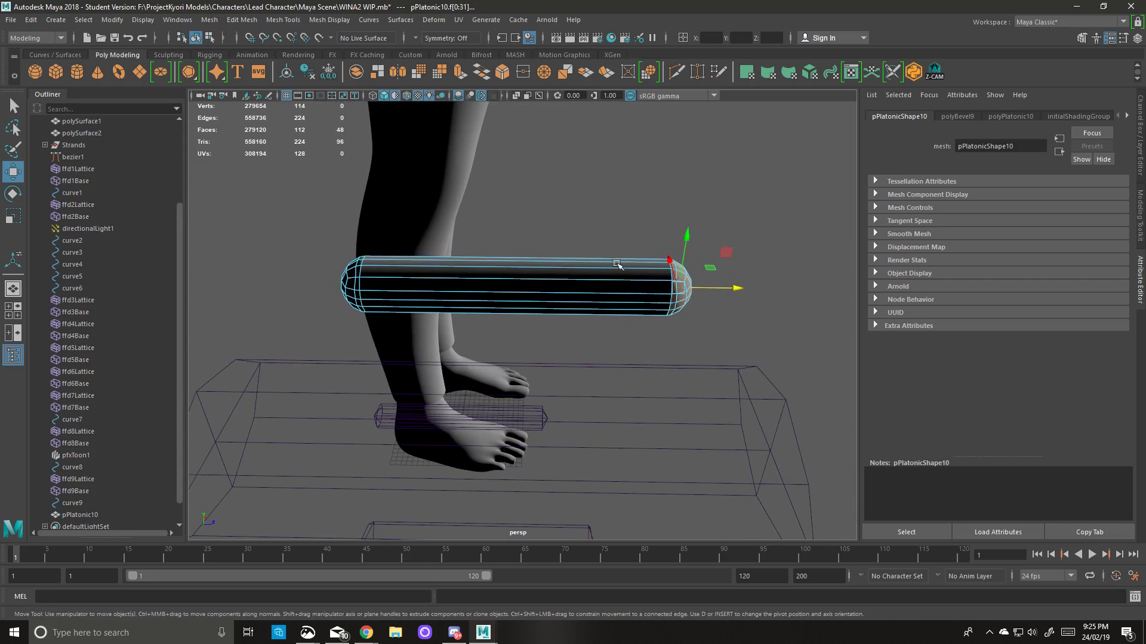
Insert seven evenly spaced edge loops along the capsule's straight section with Multi-Cut.
click(675, 72)
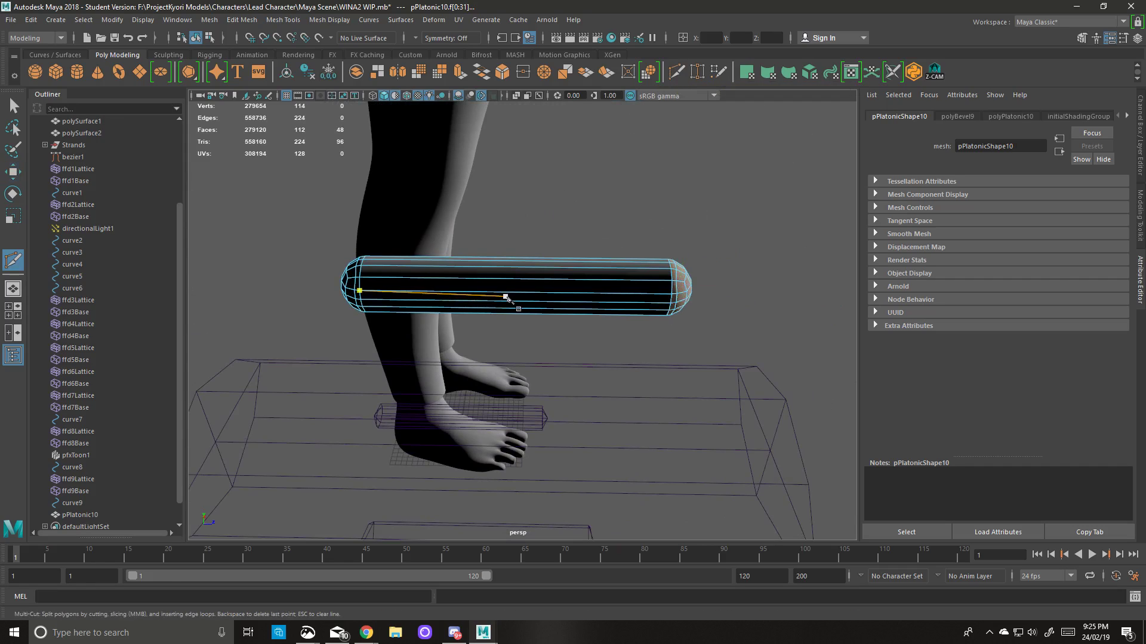
key(ctrl)
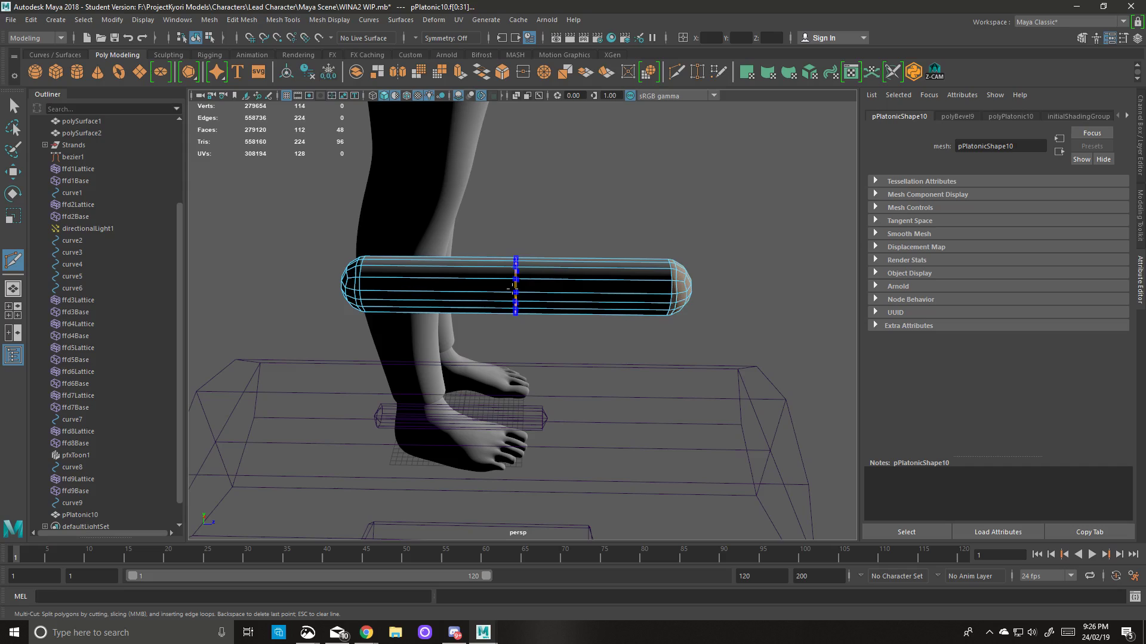
ctrl+middle_click(517, 286)
ctrl+middle_click(449, 288)
ctrl+middle_click(599, 285)
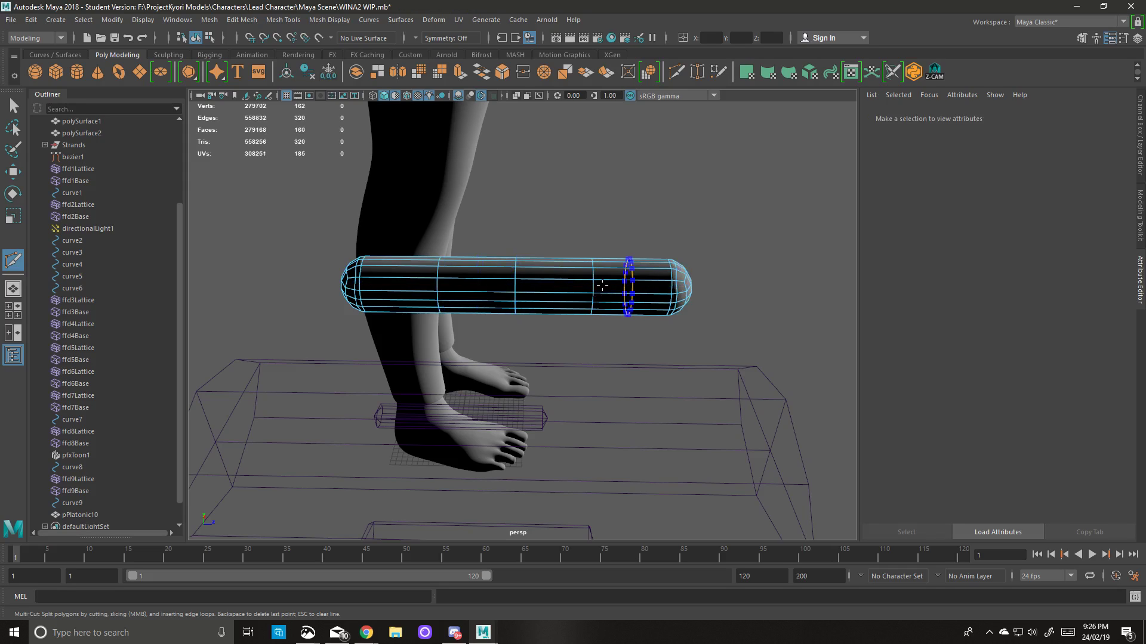
ctrl+middle_click(409, 283)
ctrl+middle_click(484, 283)
ctrl+middle_click(564, 282)
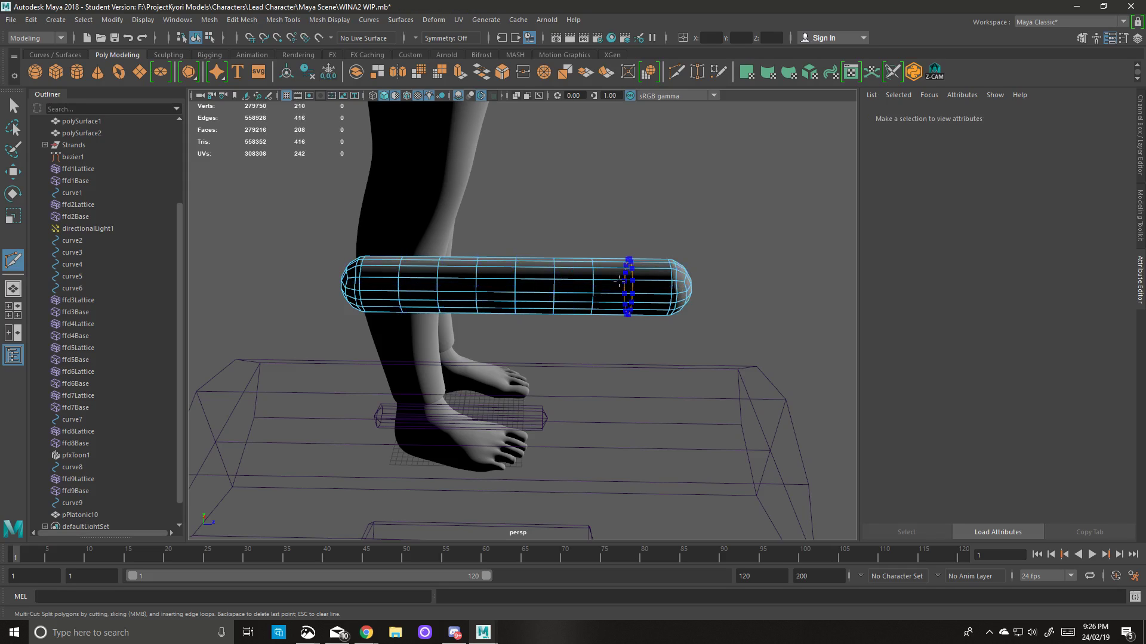
ctrl+middle_click(635, 282)
Insert eight more edge loops along the capsule, one midway in each remaining gap.
ctrl+middle_click(653, 281)
ctrl+middle_click(610, 282)
ctrl+middle_click(571, 282)
ctrl+middle_click(533, 282)
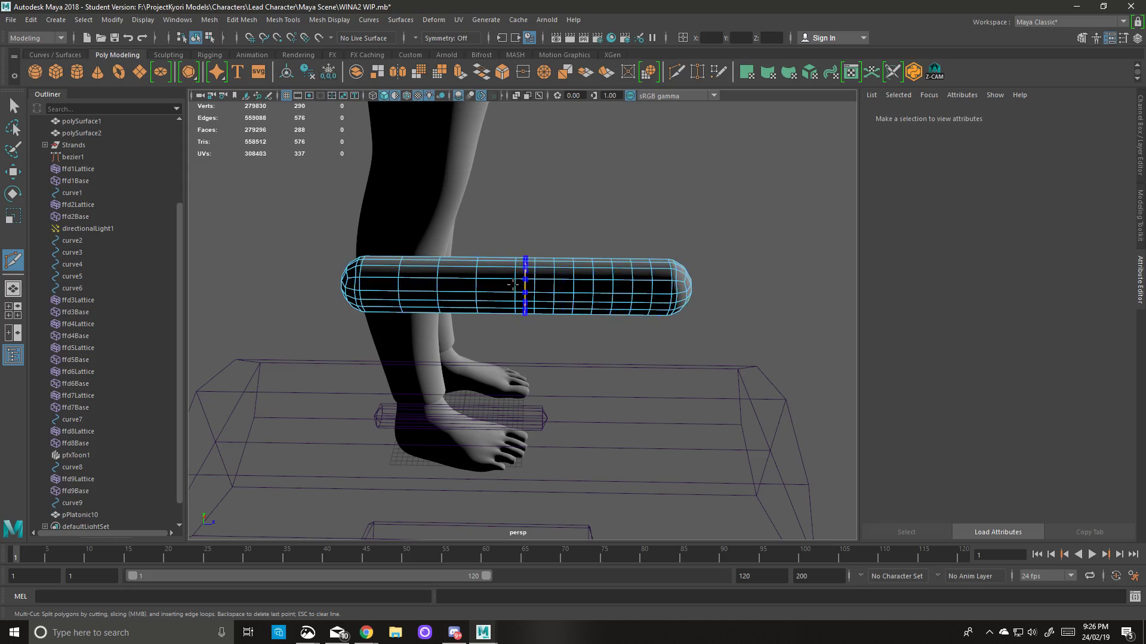
ctrl+middle_click(495, 283)
ctrl+middle_click(459, 283)
ctrl+middle_click(422, 283)
ctrl+middle_click(387, 284)
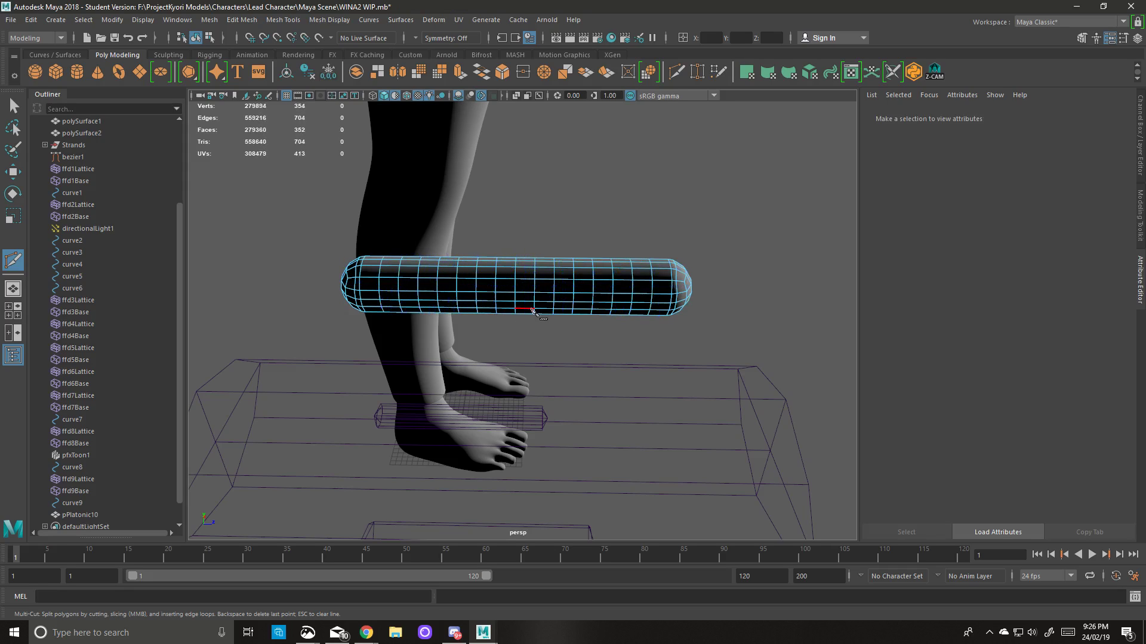
Select the whole capsule as an object and apply a Lattice deformer to it.
alt+drag(531, 312, 278, 327)
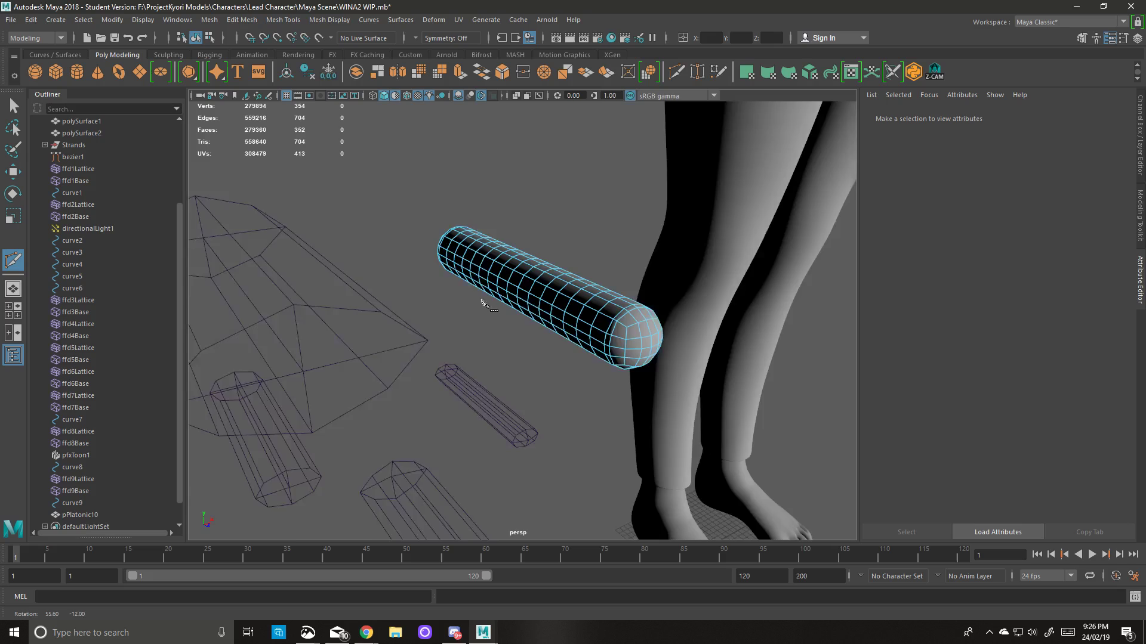
mouse_move(484, 304)
alt+mouse_down()
mouse_move(427, 310)
mouse_move(466, 310)
alt+mouse_up()
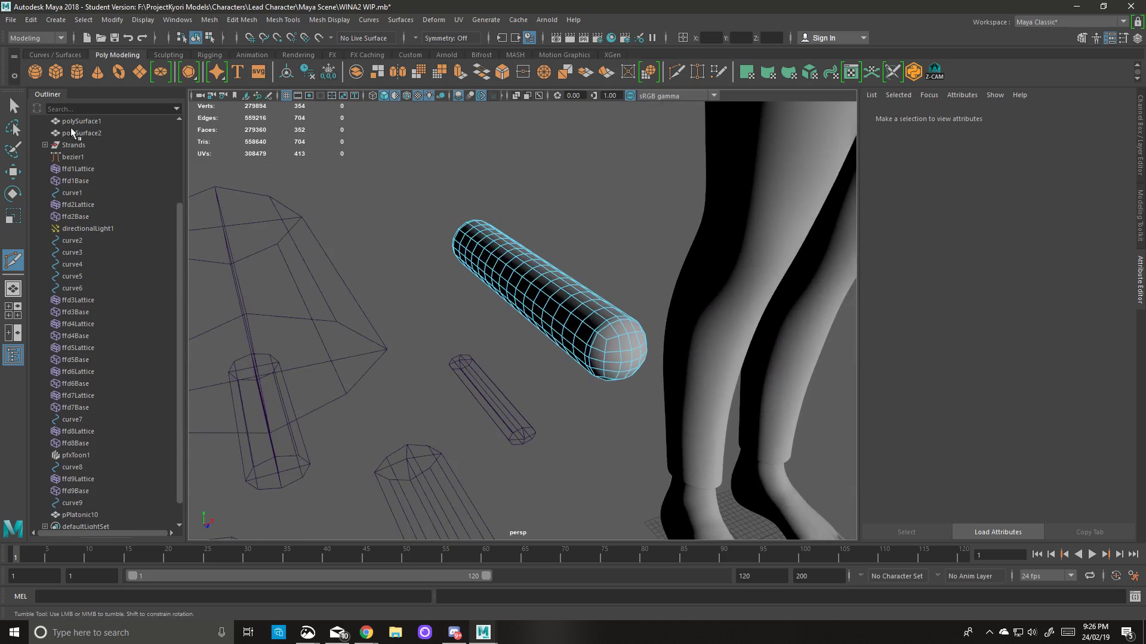
key(q)
right_drag(526, 262, 570, 255)
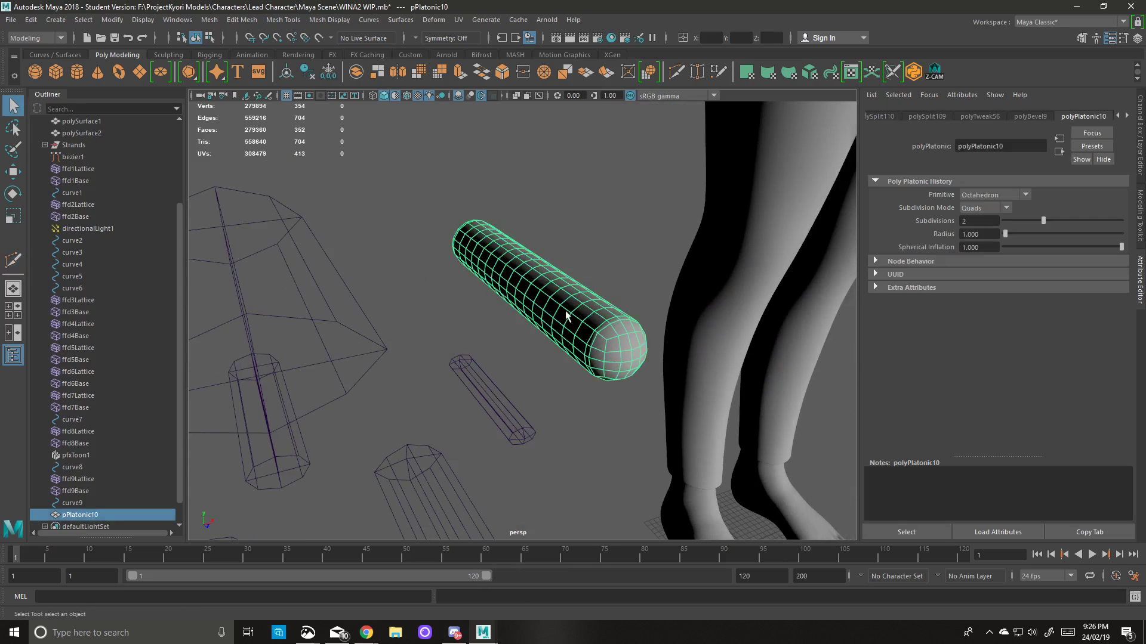
alt+drag(596, 333, 499, 213)
click(438, 23)
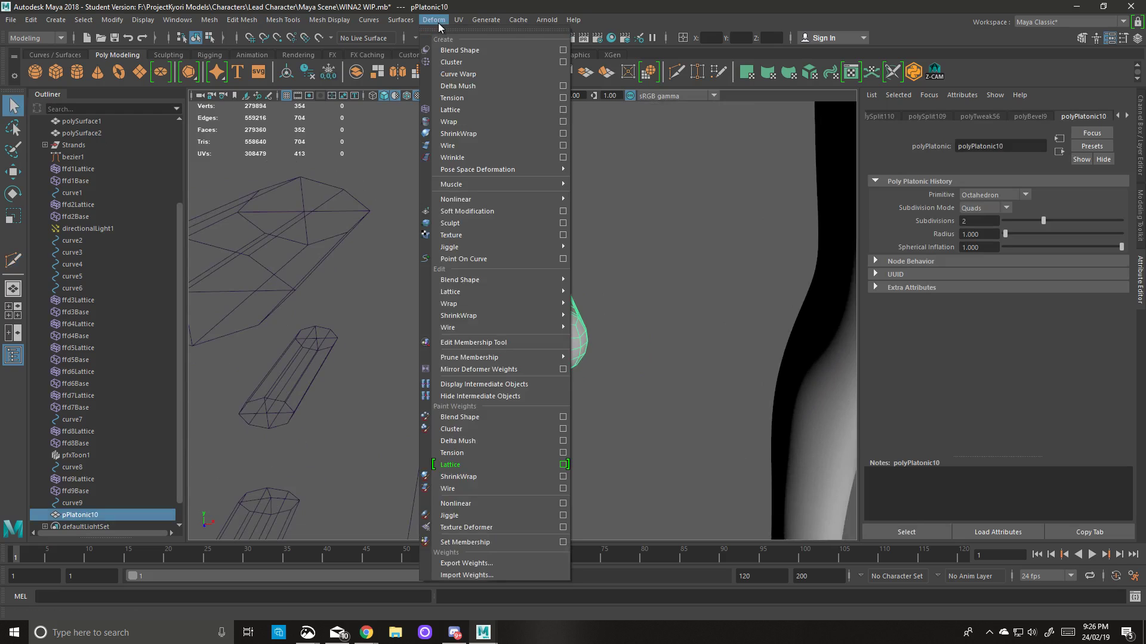
click(473, 110)
Pull one corner point of the lattice away from the capsule to test the deformation, and undo the move.
alt+drag(525, 286, 589, 343)
right_drag(581, 342, 564, 295)
alt+drag(620, 322, 576, 335)
drag(504, 332, 519, 358)
key(w)
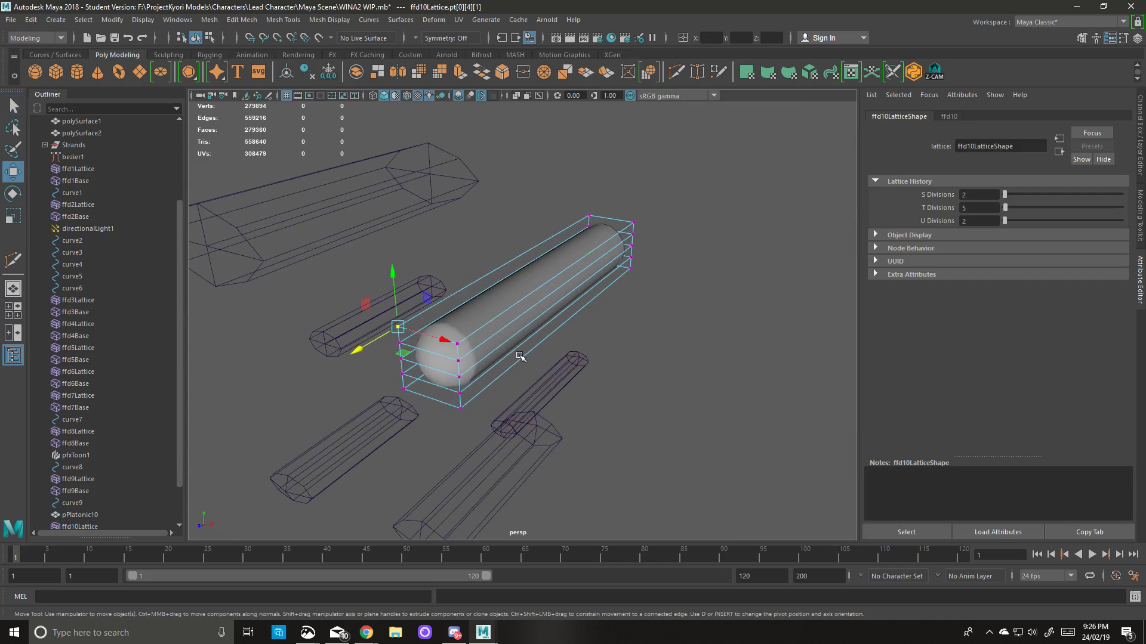
drag(400, 327, 324, 238)
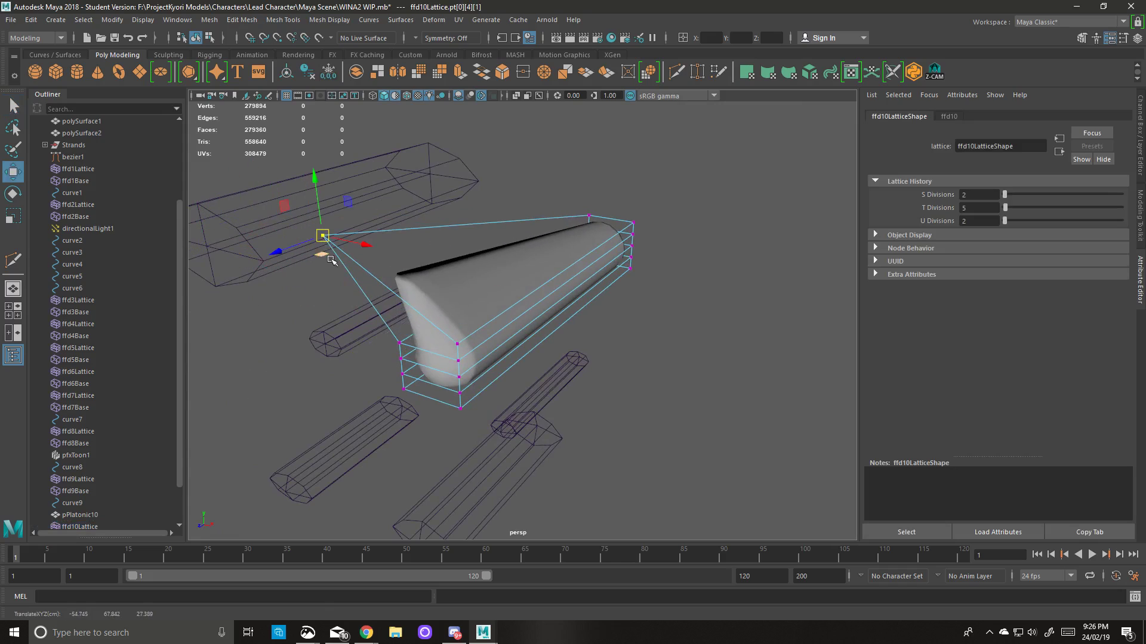
key(ctrl+z)
Set both the S divisions and the T divisions of the capsule's lattice to 3.
alt+drag(451, 344, 571, 338)
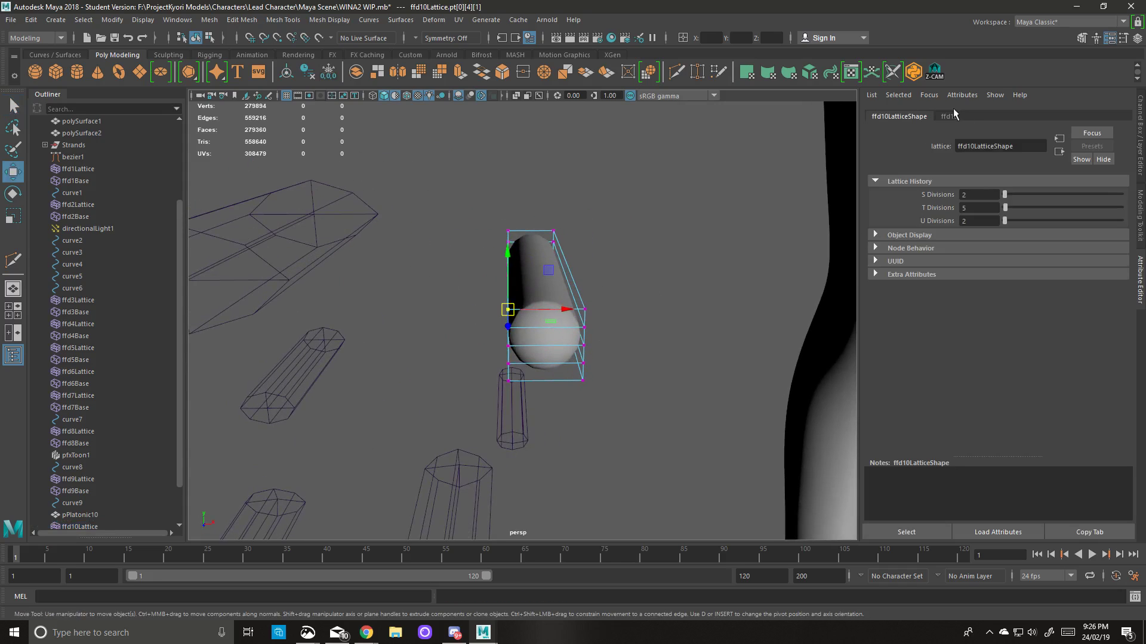
text(3)
key(Return)
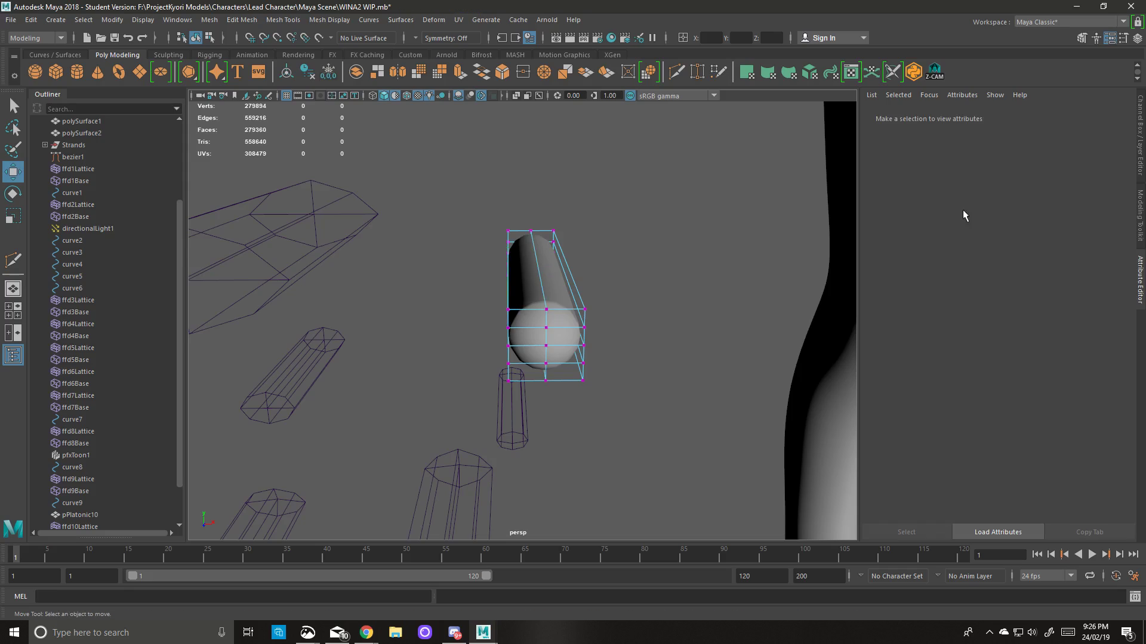
click(561, 310)
right_drag(560, 309, 609, 295)
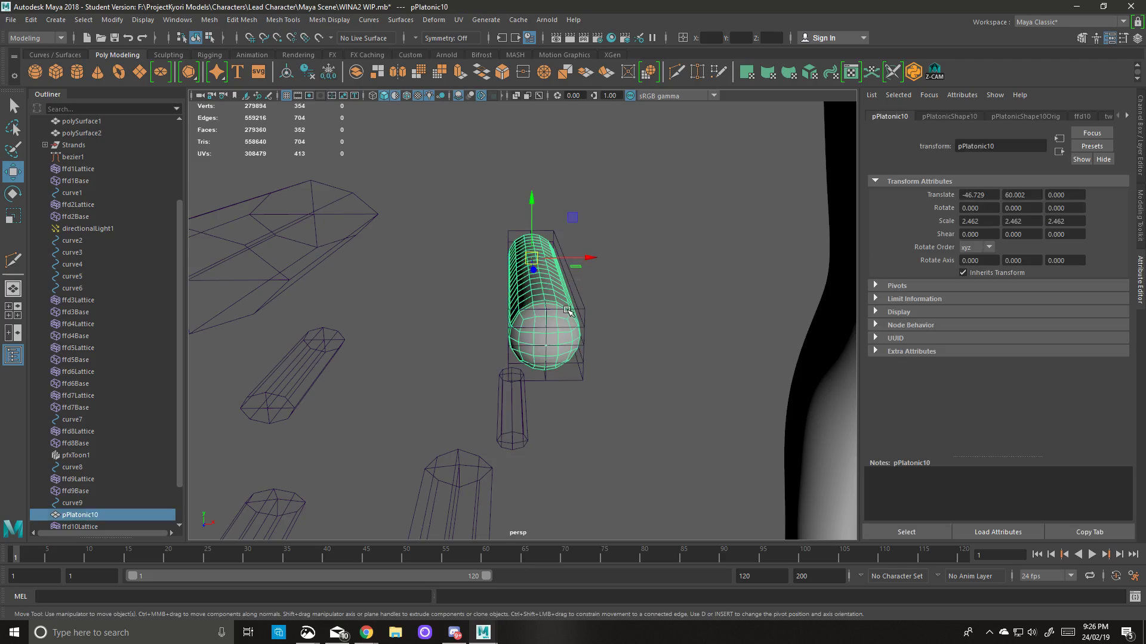
click(589, 310)
click(949, 116)
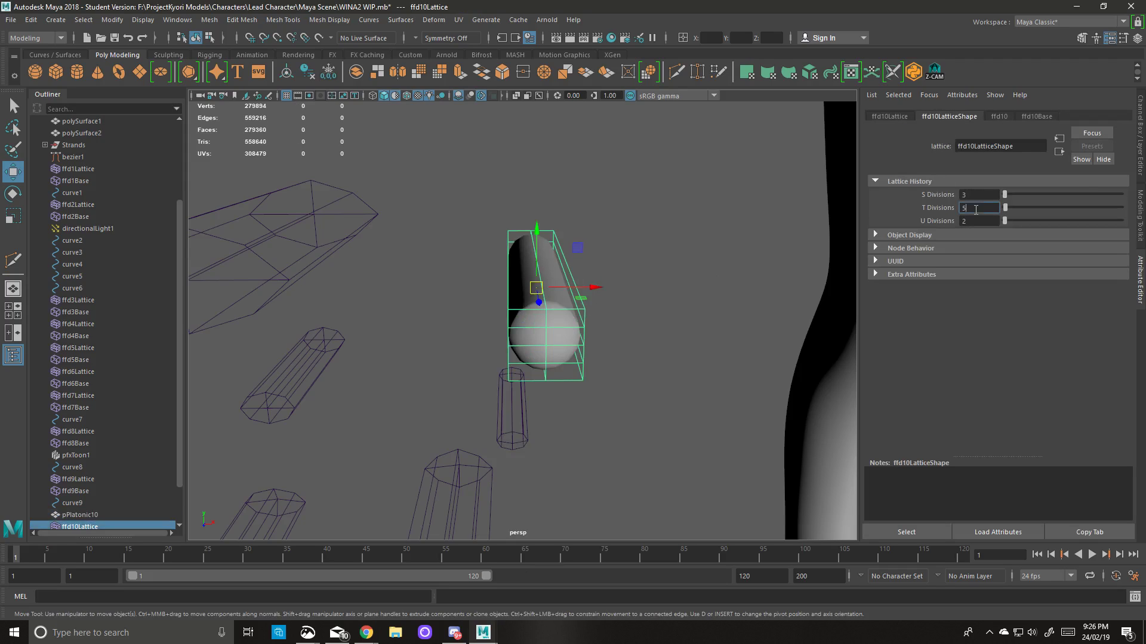
text(3)
key(Tab)
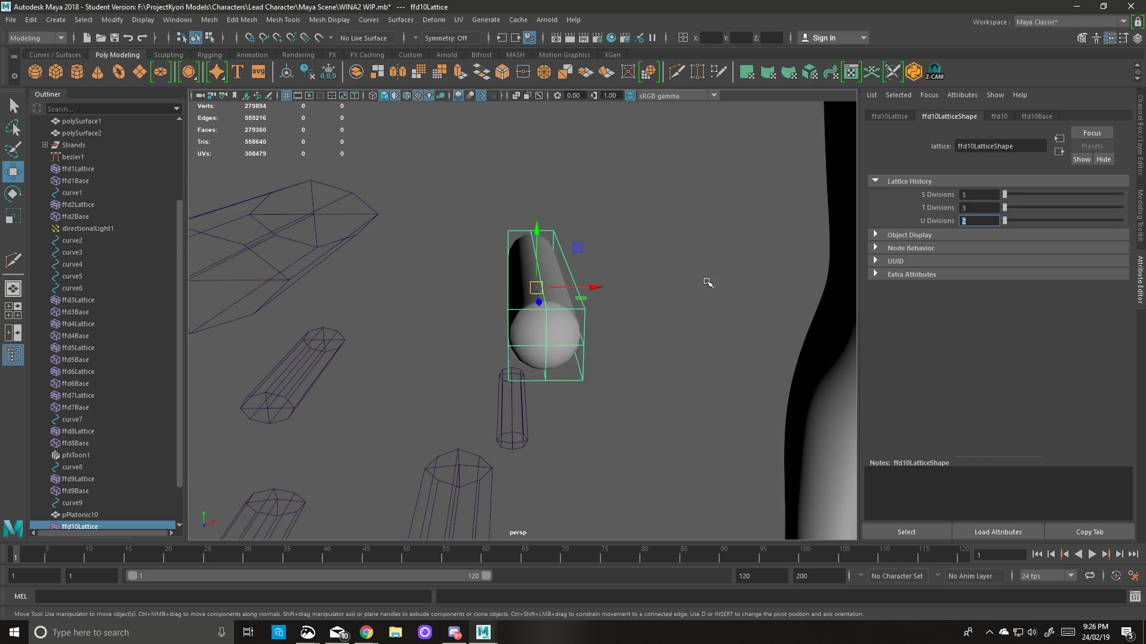
Select the lattice points at the middle of each side of the cage, at both ends of the capsule.
alt+drag(657, 320, 584, 351)
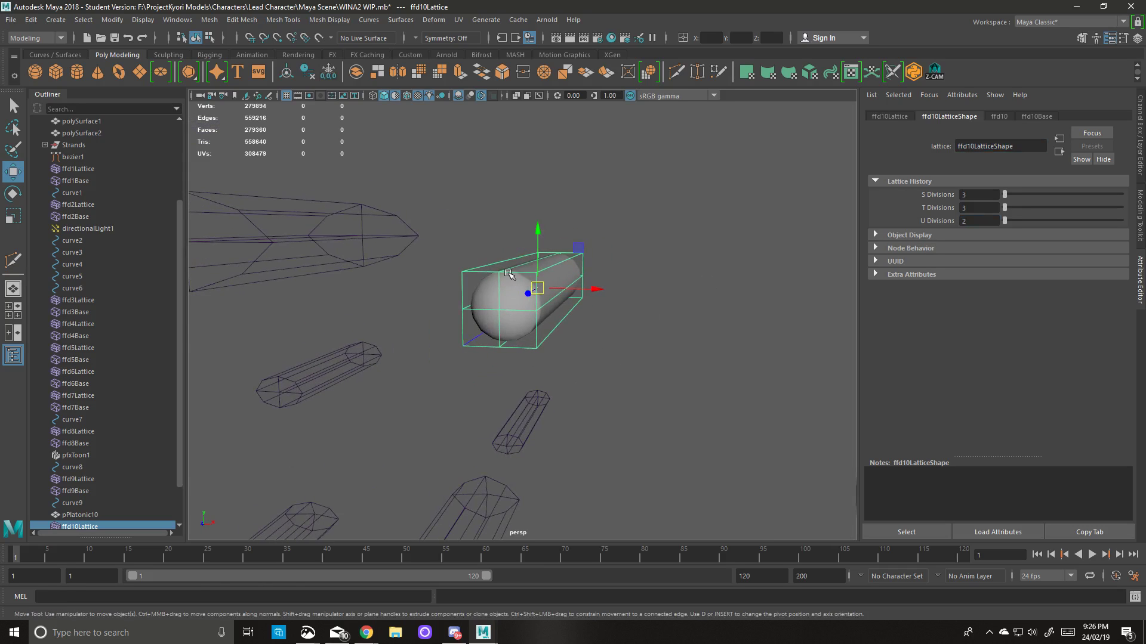
right_drag(508, 273, 507, 251)
alt+drag(514, 307, 537, 308)
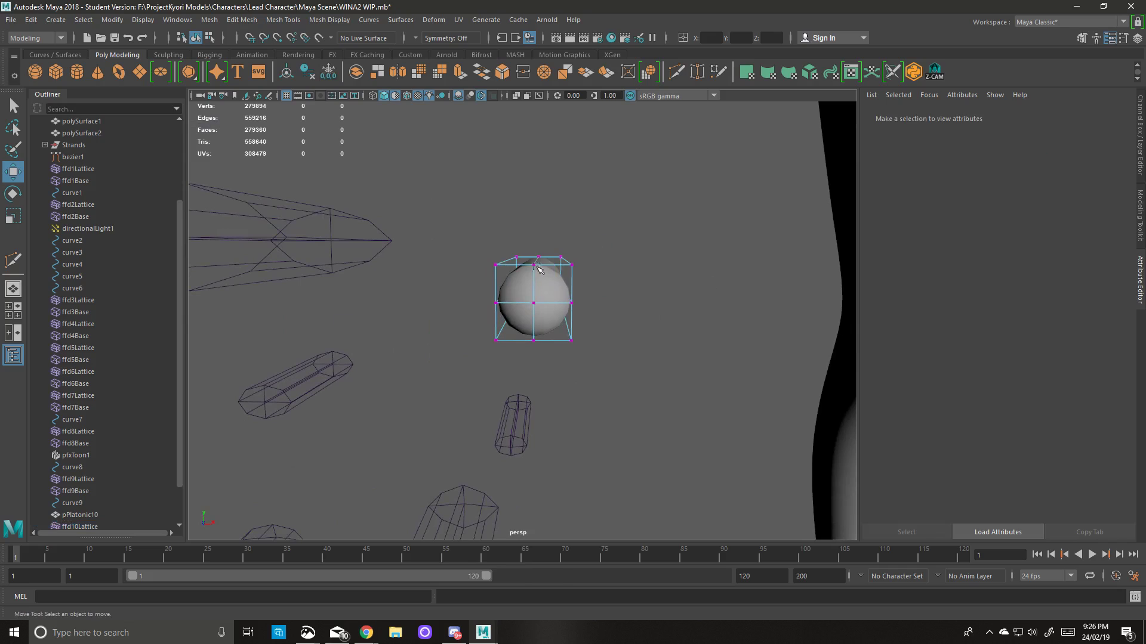
click(537, 268)
alt+drag(537, 268, 526, 310)
alt+drag(531, 316, 559, 333)
drag(558, 292, 496, 305)
key(ctrl+z)
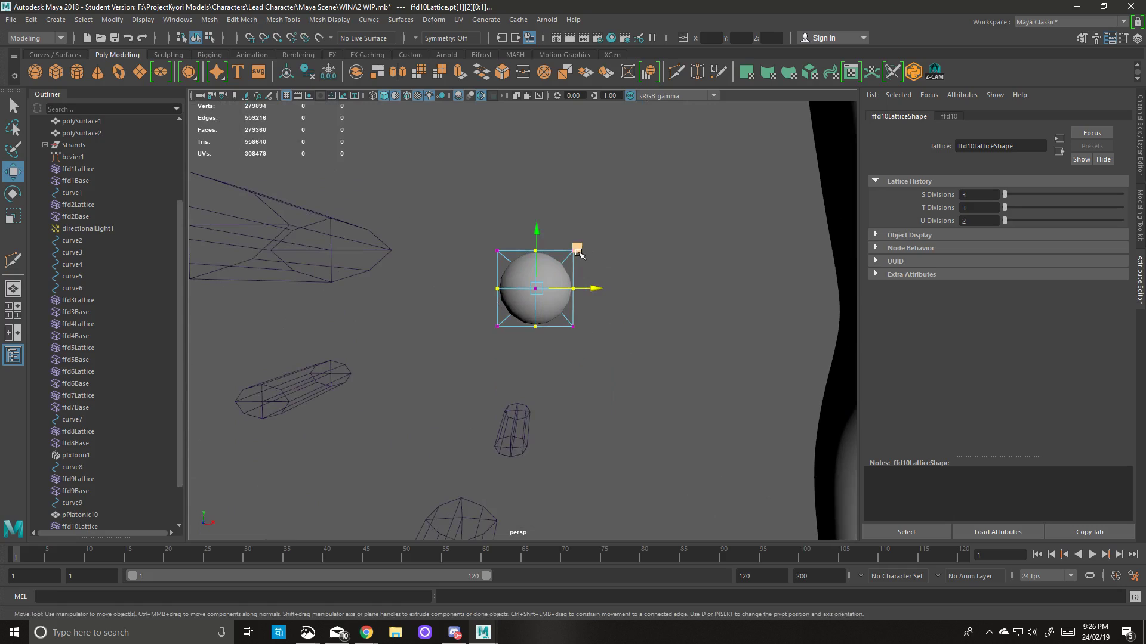
Scale the selected mid-side lattice points outward in the XY plane to give the cage an octagonal cross-section, undoing the last extra scaling.
click(578, 249)
key(r)
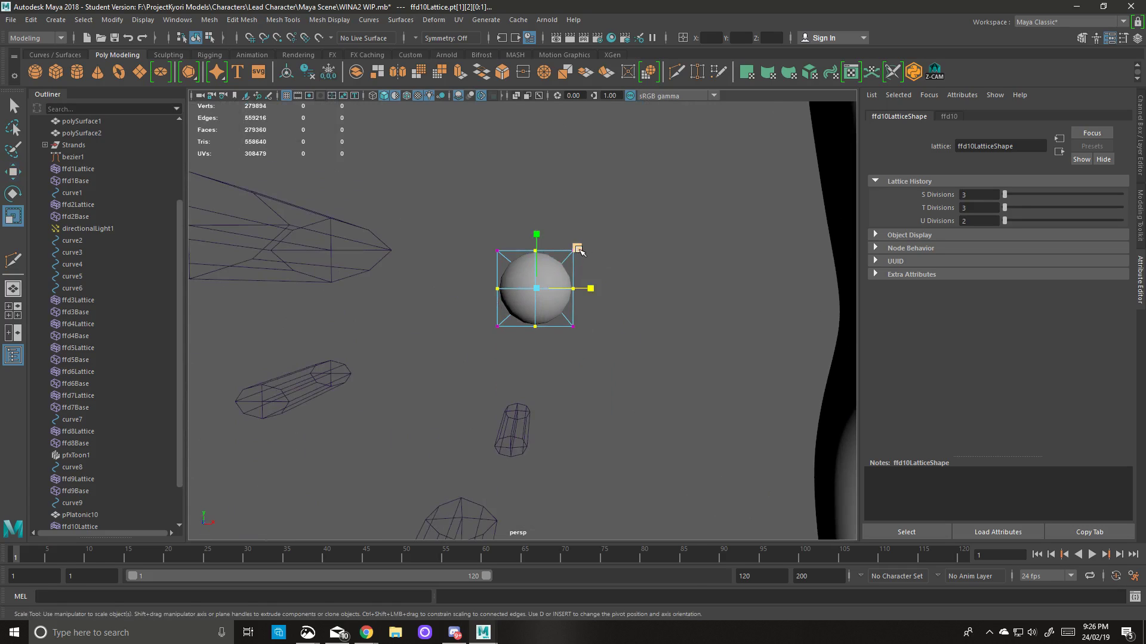
drag(580, 247, 589, 246)
alt+drag(488, 267, 517, 263)
alt+drag(531, 269, 580, 247)
key(ctrl+z)
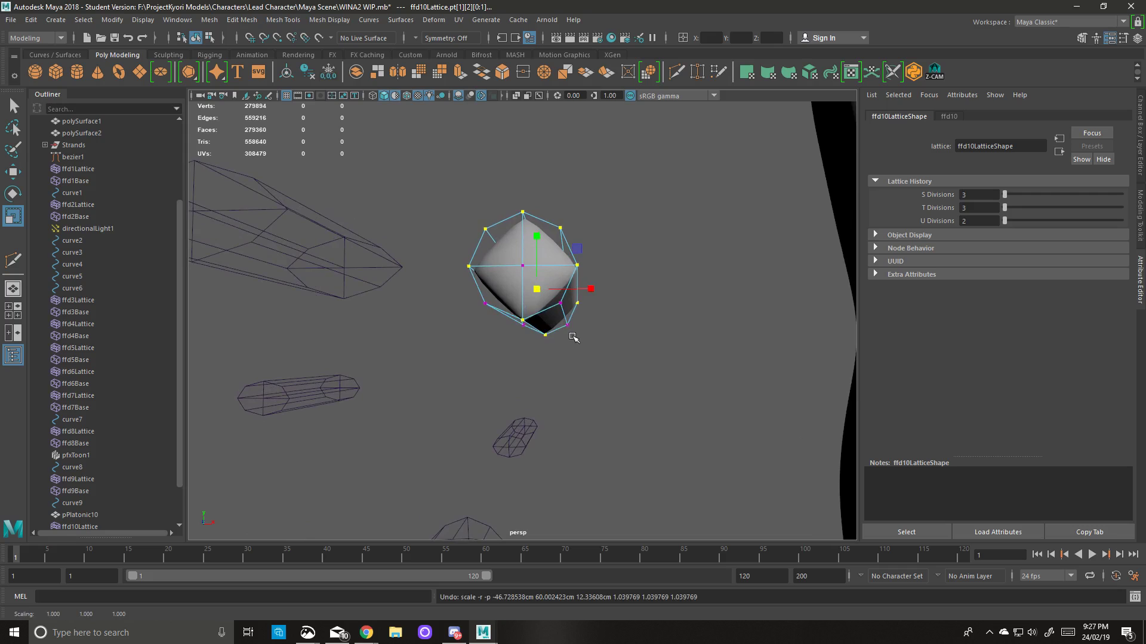
Scale the selected lattice points slightly inward in height and width to tighten the octagonal cage, and return to object selection with nothing selected.
mouse_move(573, 338)
alt+mouse_down()
mouse_move(574, 328)
mouse_move(576, 338)
mouse_move(534, 316)
mouse_move(502, 316)
mouse_move(557, 353)
mouse_move(478, 327)
mouse_move(512, 347)
mouse_move(503, 351)
mouse_move(513, 346)
mouse_move(375, 307)
mouse_move(564, 337)
alt+mouse_up()
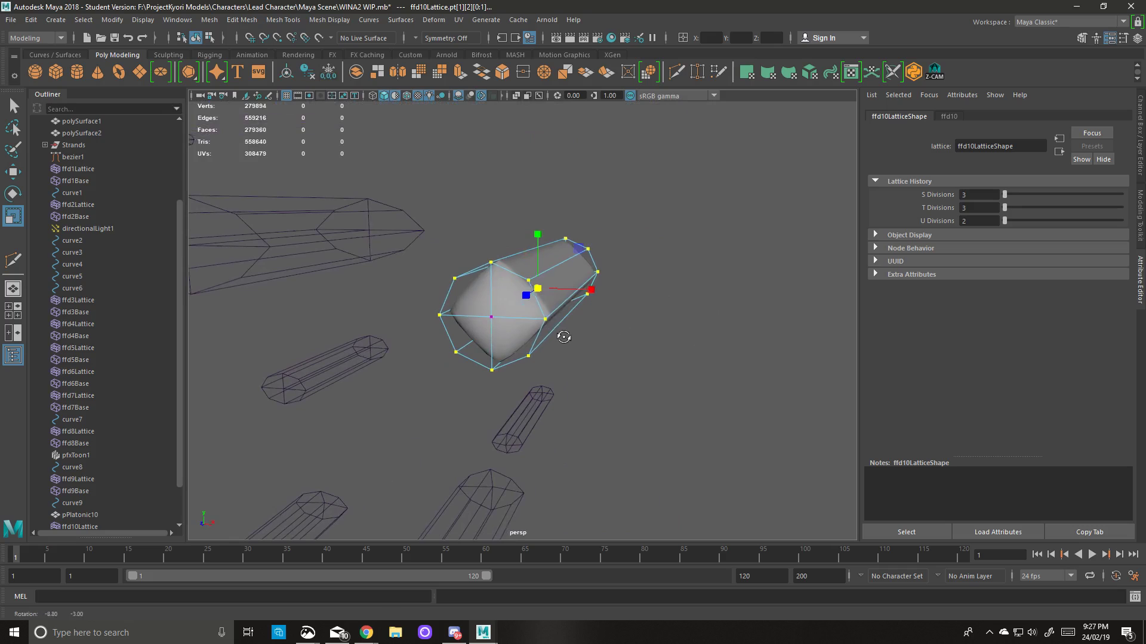
drag(537, 235, 538, 243)
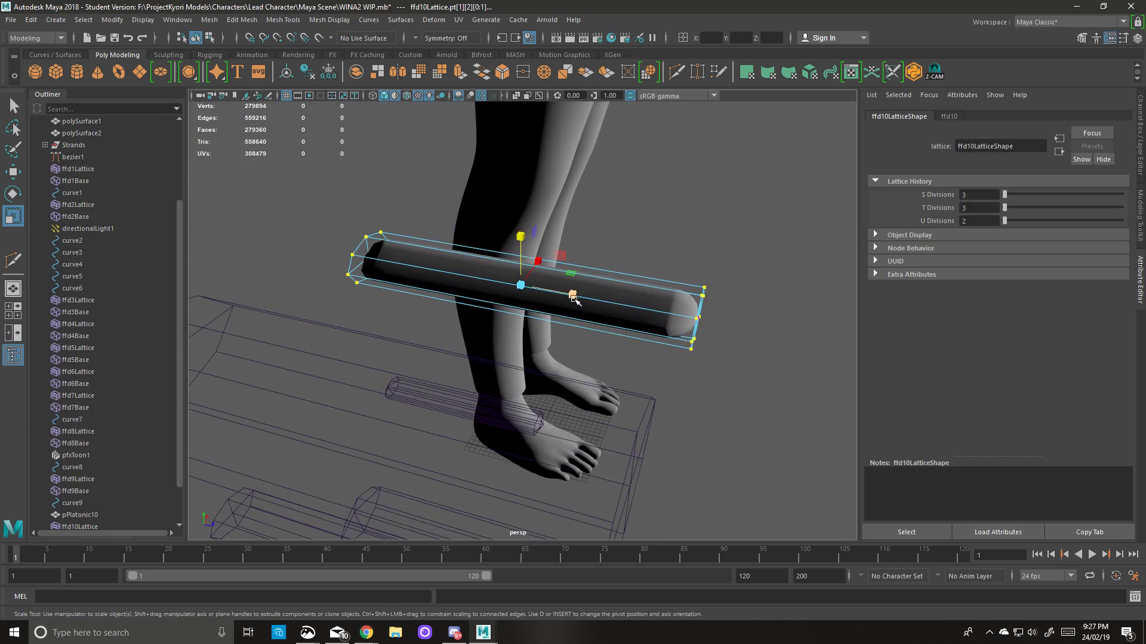
mouse_move(576, 300)
mouse_down()
mouse_move(558, 294)
mouse_move(571, 298)
mouse_up()
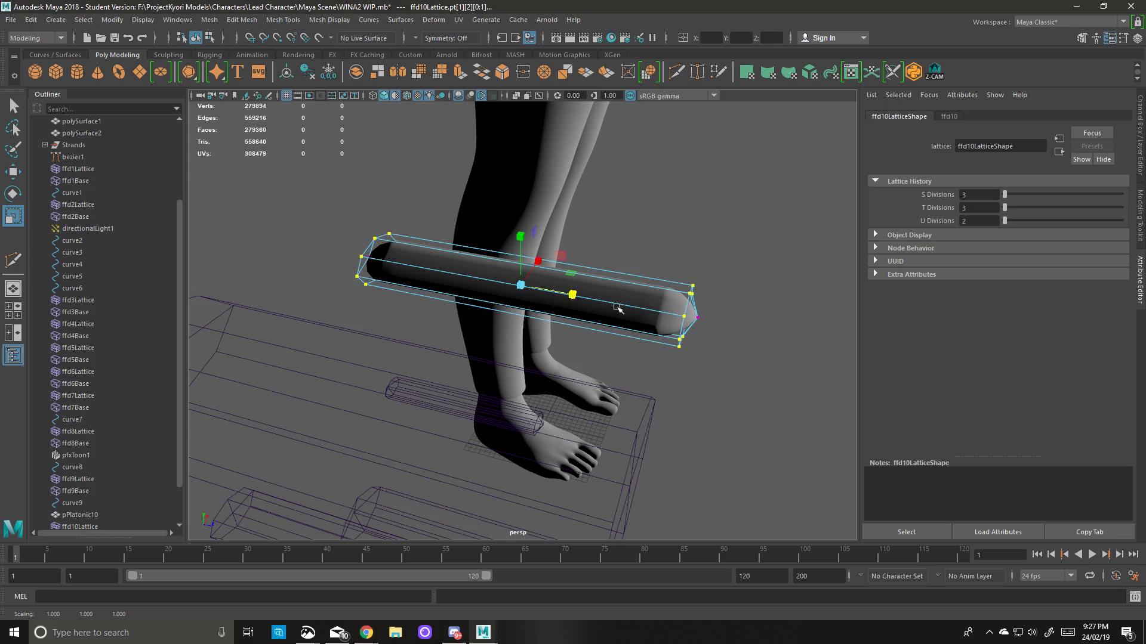
alt+drag(662, 325, 536, 307)
right_drag(536, 307, 592, 281)
click(606, 421)
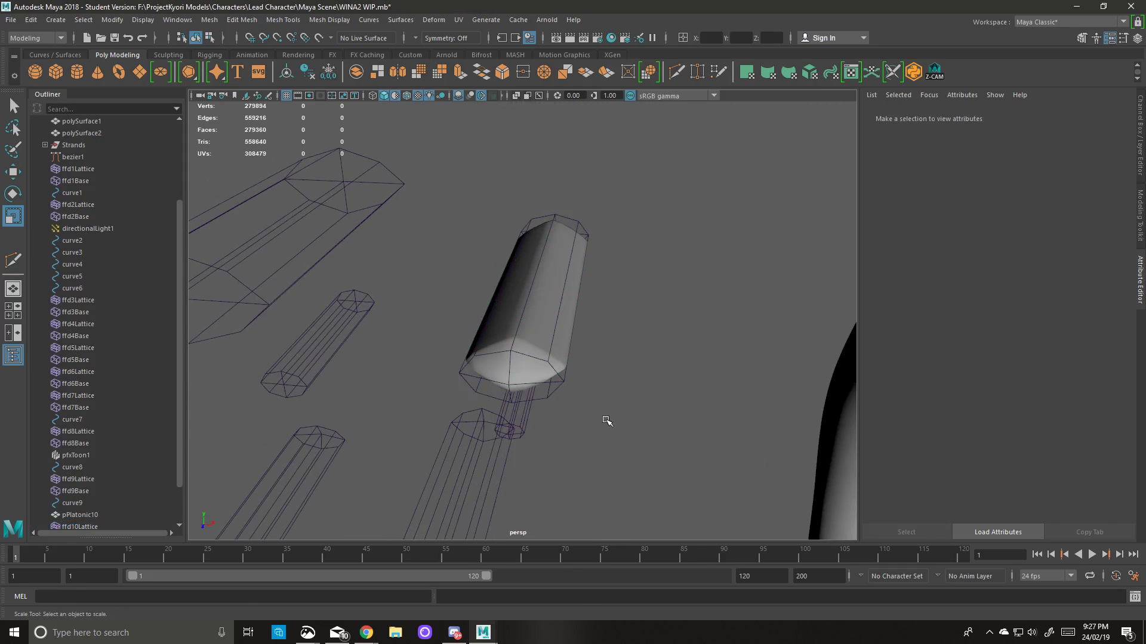
Select the capsule mesh together with the curve on the side of the head, and apply a Curve Warp deformer.
alt+drag(606, 420, 597, 385)
click(570, 331)
click(512, 295)
alt+drag(511, 294, 628, 358)
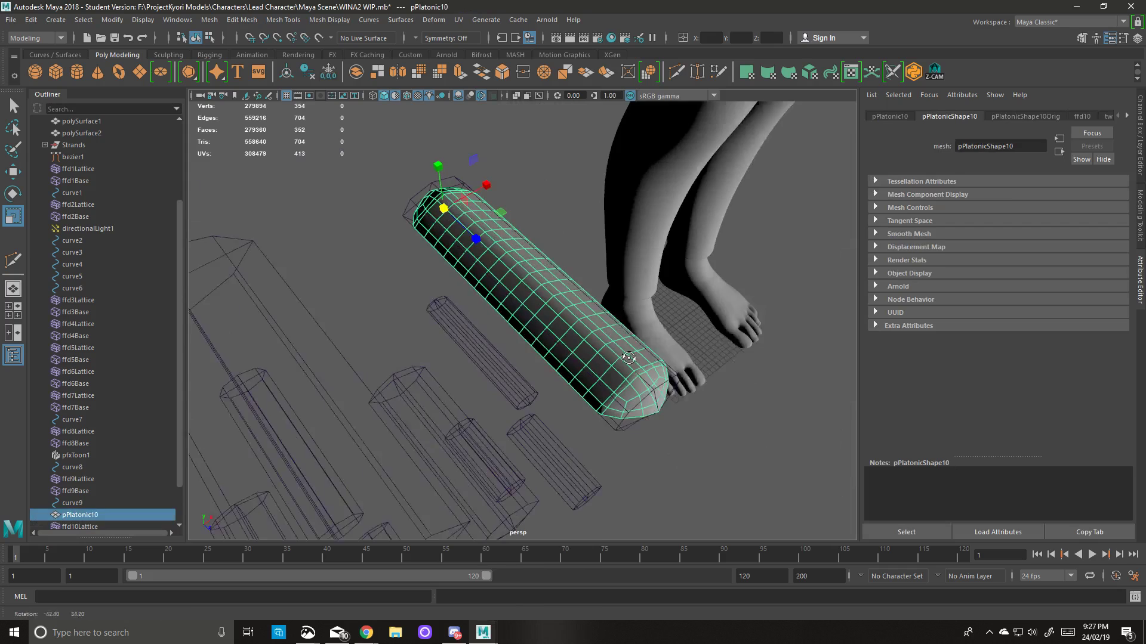
alt+right_drag(629, 358, 668, 231)
alt+drag(668, 230, 621, 351)
alt+right_drag(621, 350, 659, 413)
alt+drag(659, 413, 623, 329)
shift+click(501, 297)
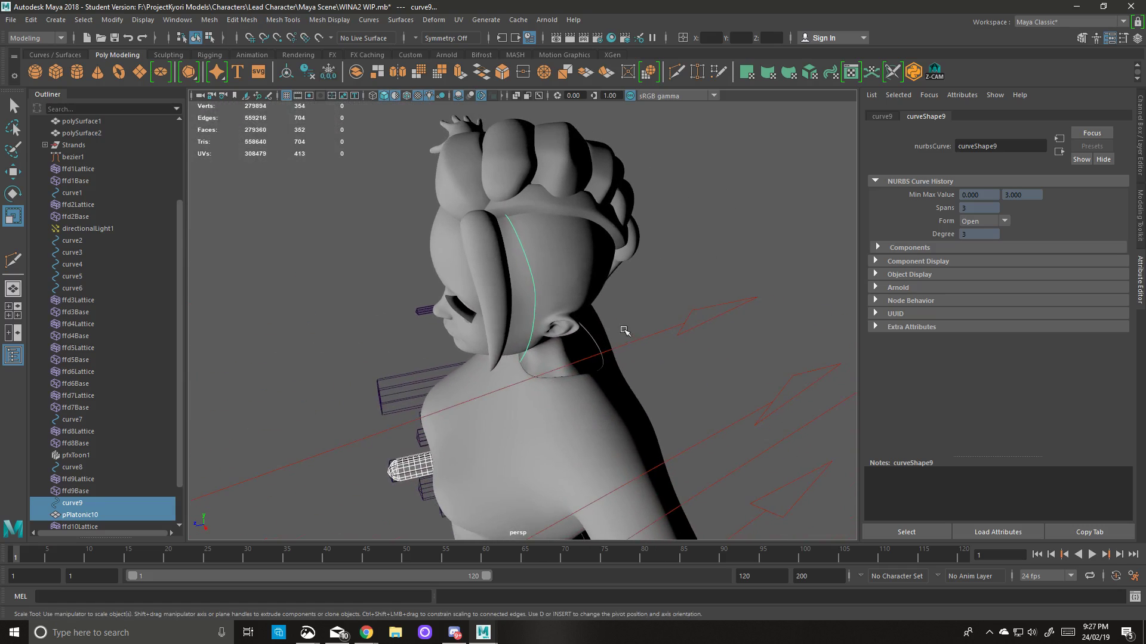
click(434, 20)
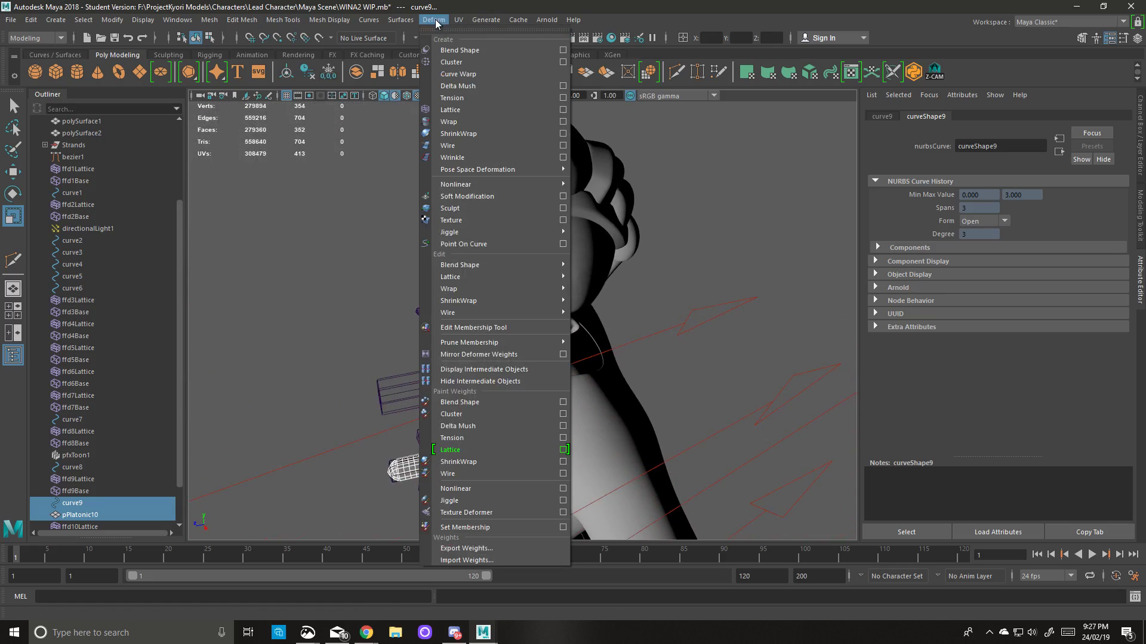
click(458, 74)
Turn off Keep Length on the curve warp so the strand stretches along the whole curve.
alt+drag(525, 251, 579, 224)
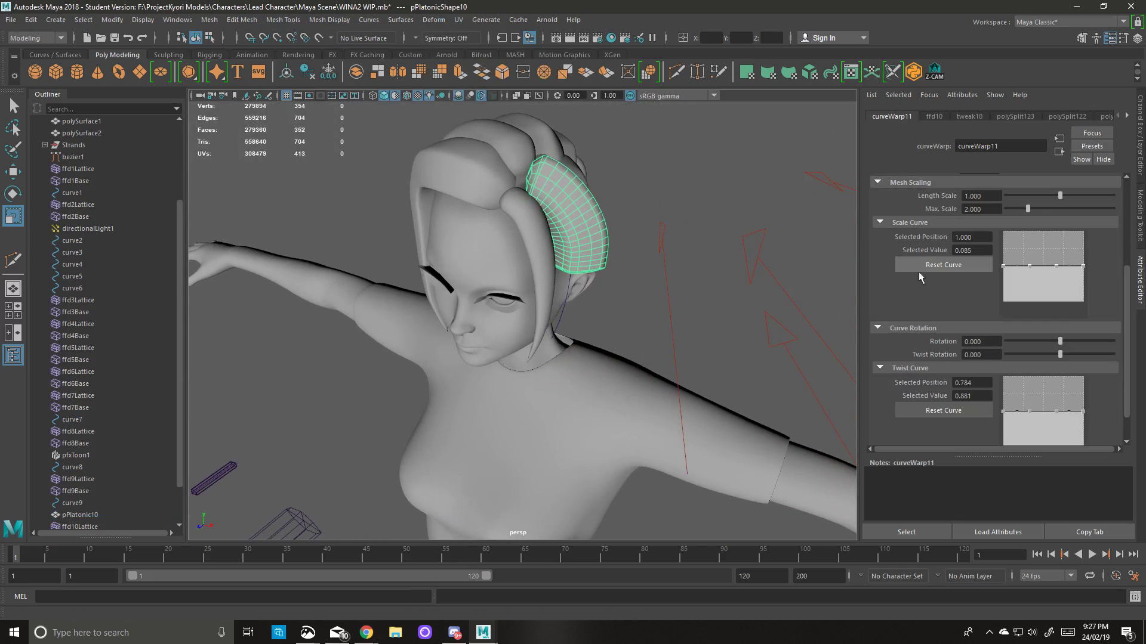
scroll(944, 307, up, 3)
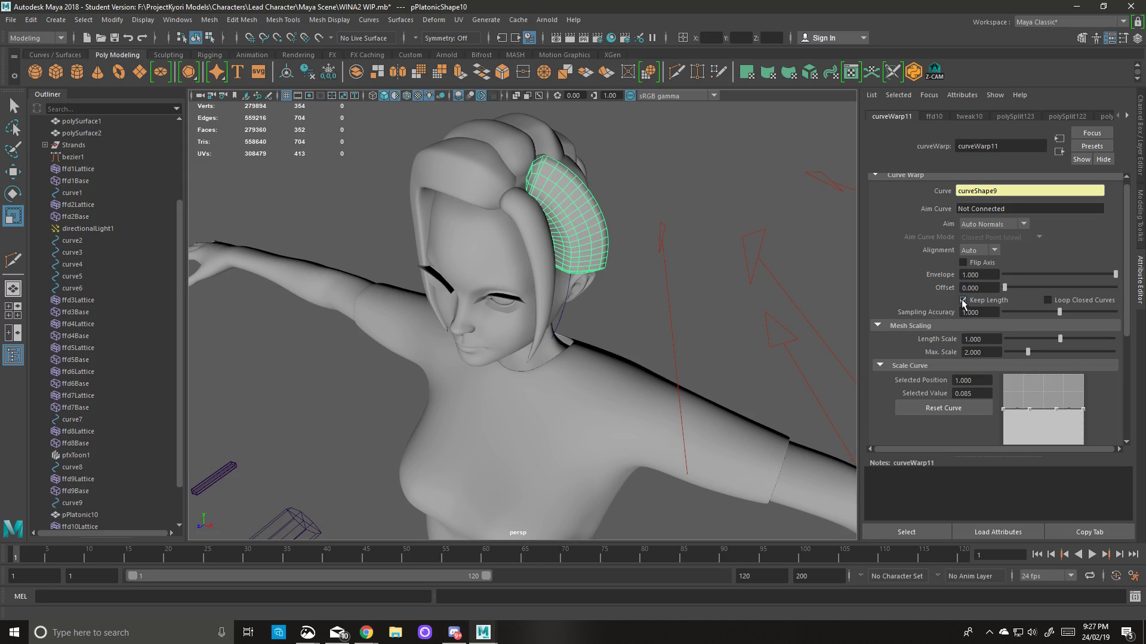
click(963, 300)
alt+drag(672, 313, 648, 289)
alt+middle_drag(598, 242, 588, 289)
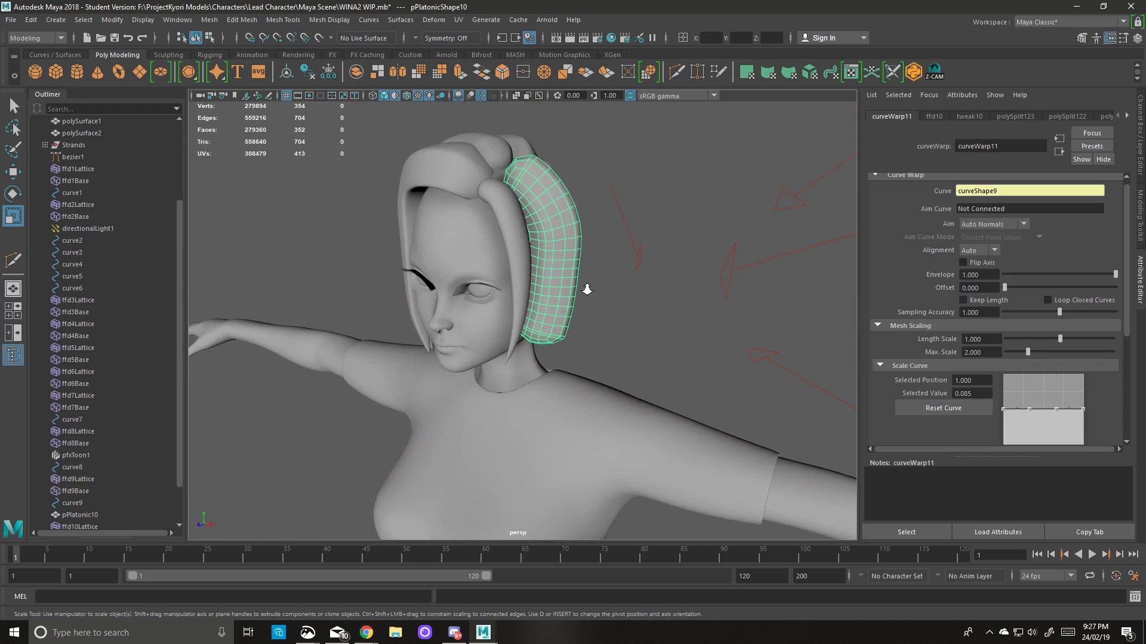
scroll(587, 289, up, 5)
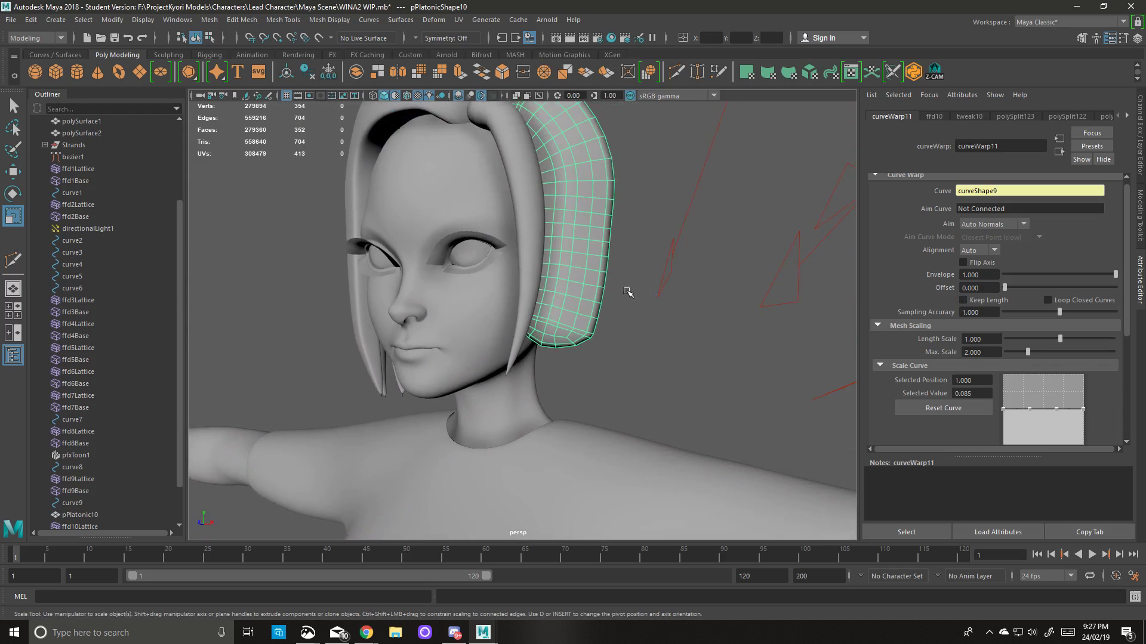
Set the curve warp's Rotation to -71.591 and its Max. Scale to 1.250.
scroll(1027, 328, down, 5)
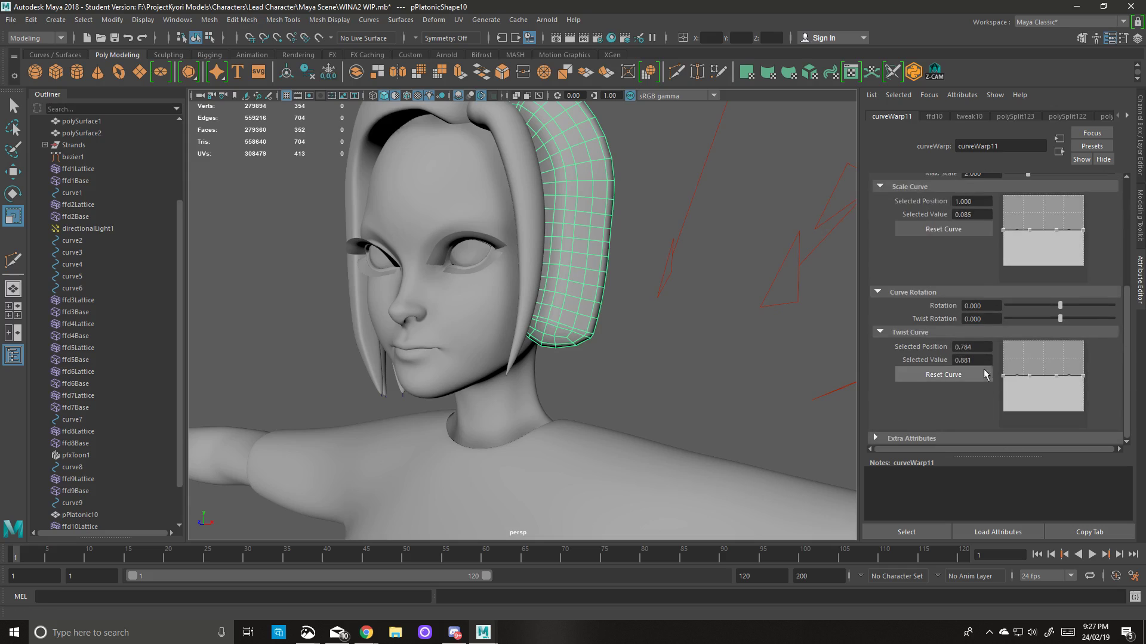
drag(1061, 307, 1039, 311)
alt+drag(782, 298, 760, 313)
scroll(1001, 292, up, 5)
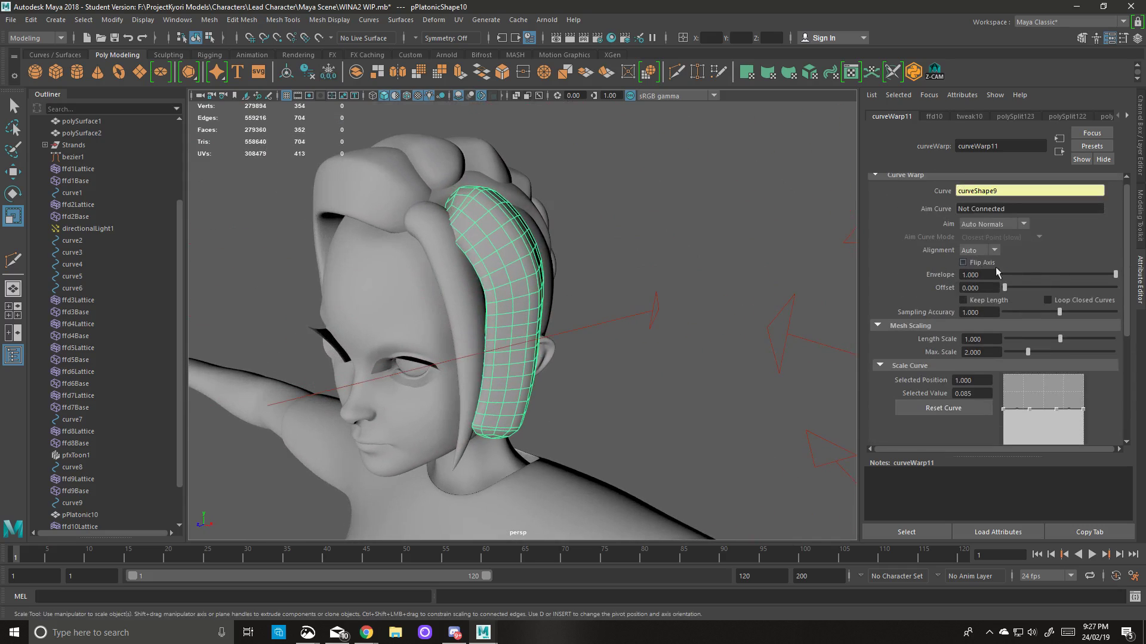
drag(1026, 352, 1021, 353)
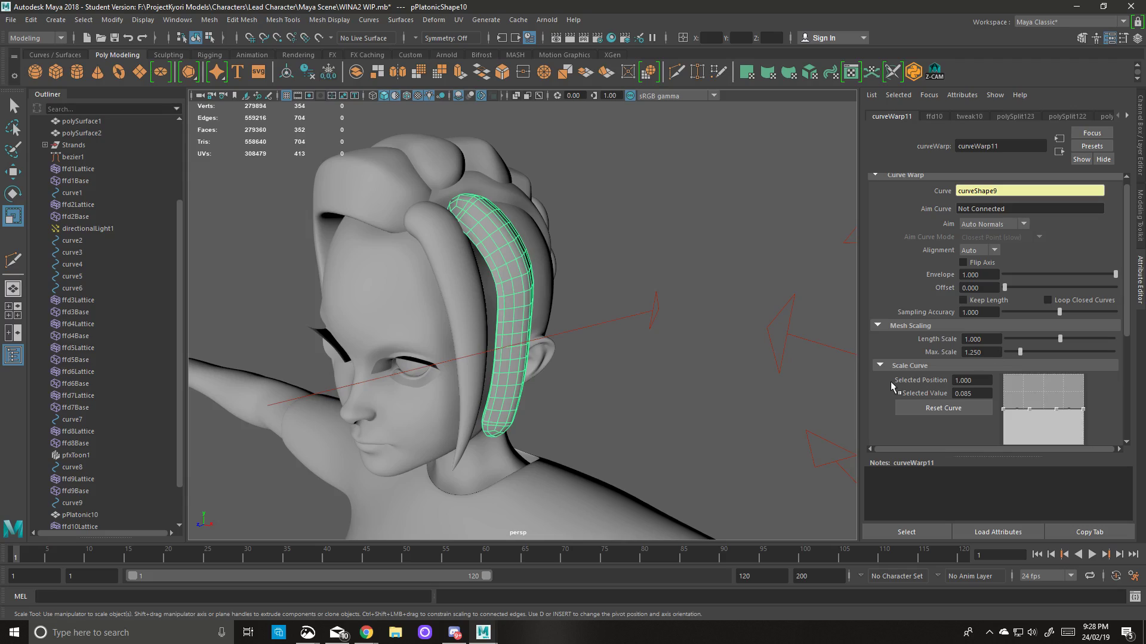
Shape the Scale Curve to taper from 1.000 at the root to a narrow tip, with an intermediate point at position 0.306 and value 0.754.
scroll(894, 334, down, 3)
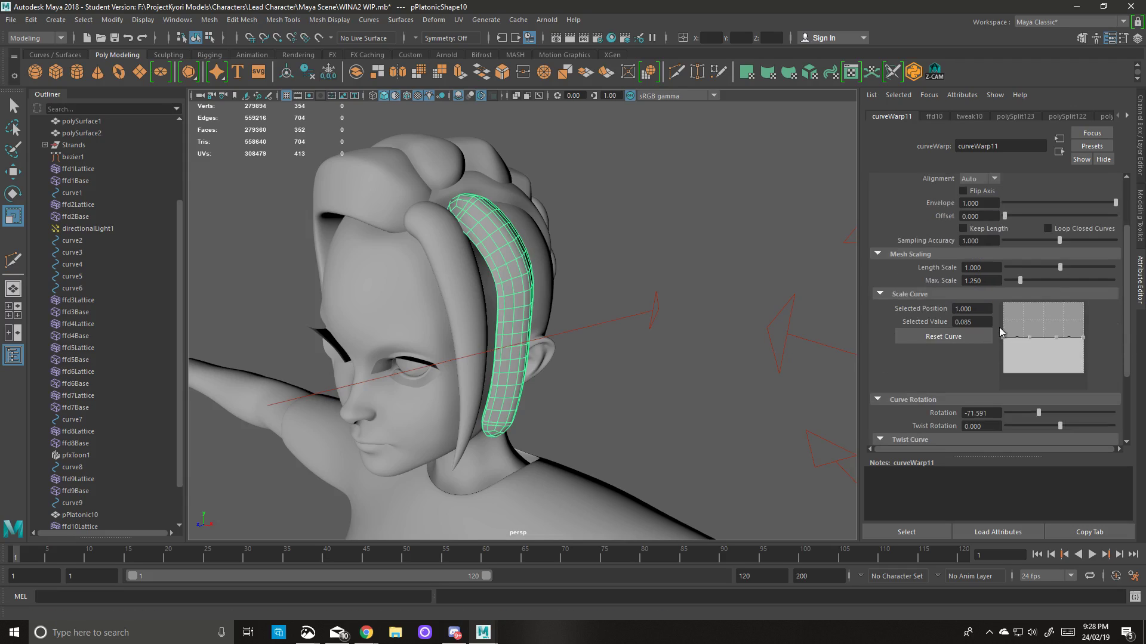
drag(1002, 338, 1003, 302)
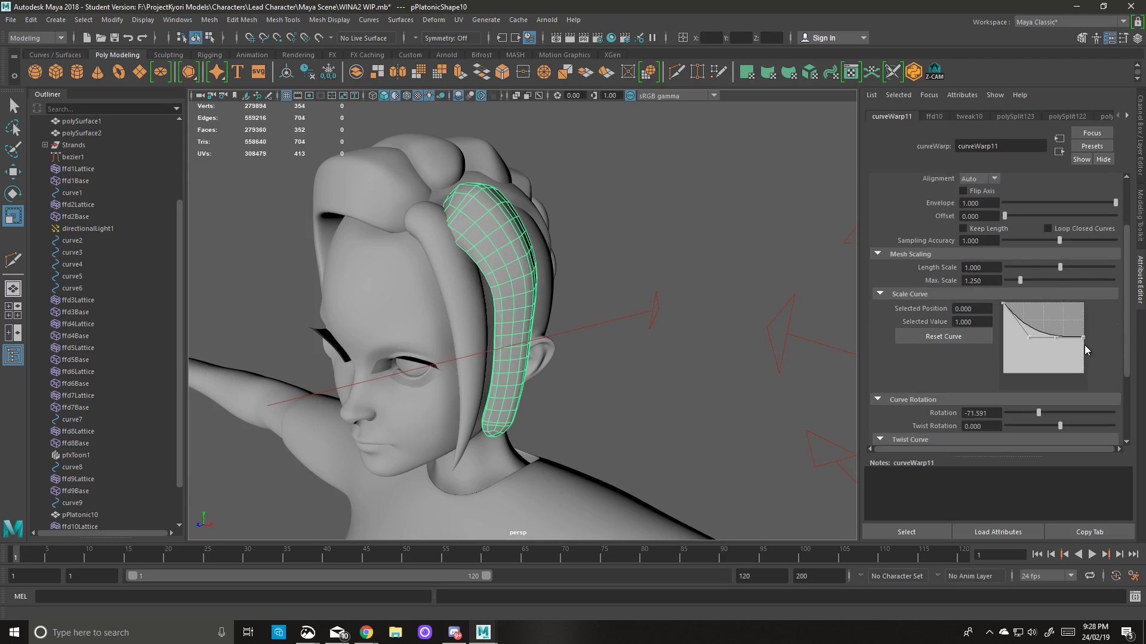
drag(1084, 345, 1054, 330)
click(1061, 378)
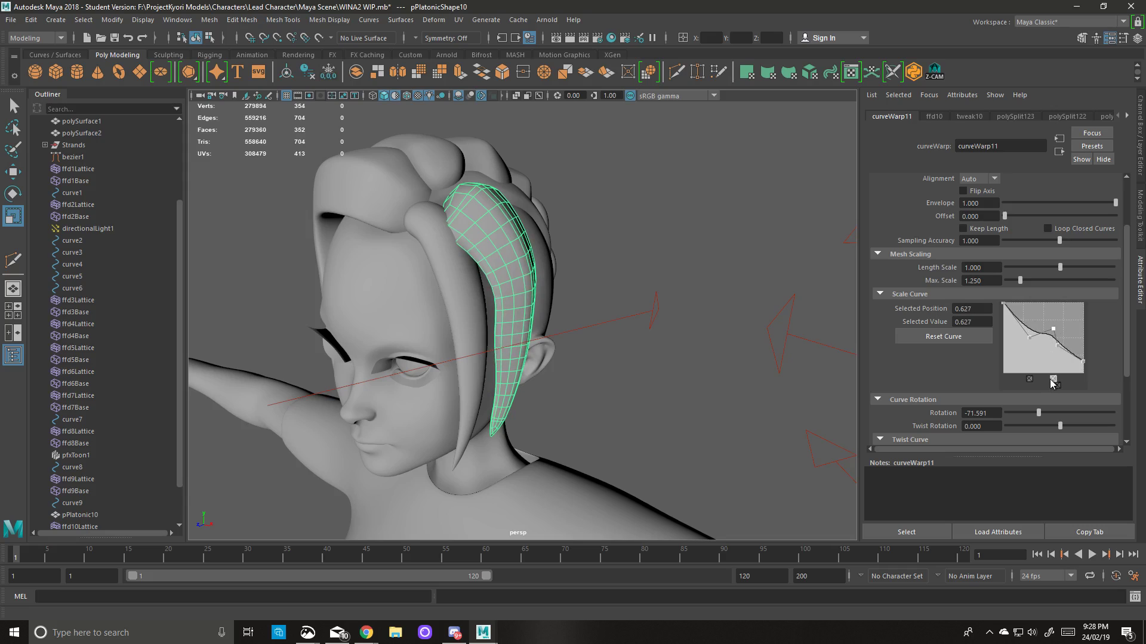
drag(1051, 383, 1028, 320)
Reduce the curve warp's Max. Scale to 0.795 and deselect the strand.
alt+drag(813, 350, 717, 325)
drag(1020, 280, 1015, 284)
click(685, 272)
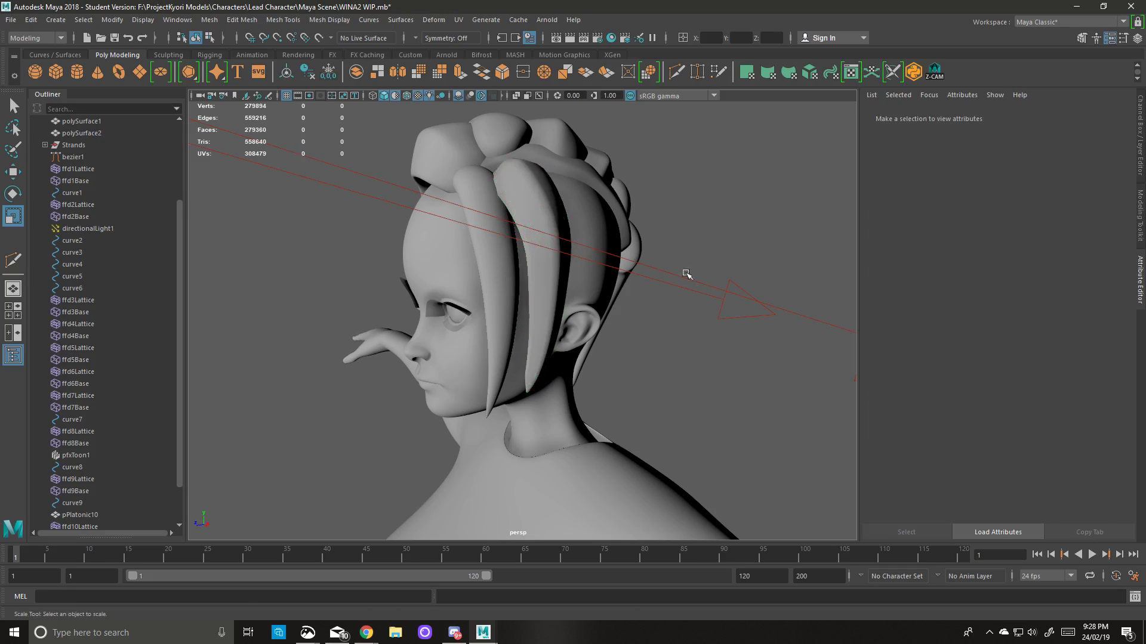
Reselect the new side hair strand and set its curve warp's Twist Rotation to 55.227.
alt+drag(667, 313, 599, 351)
click(505, 355)
alt+drag(747, 346, 922, 197)
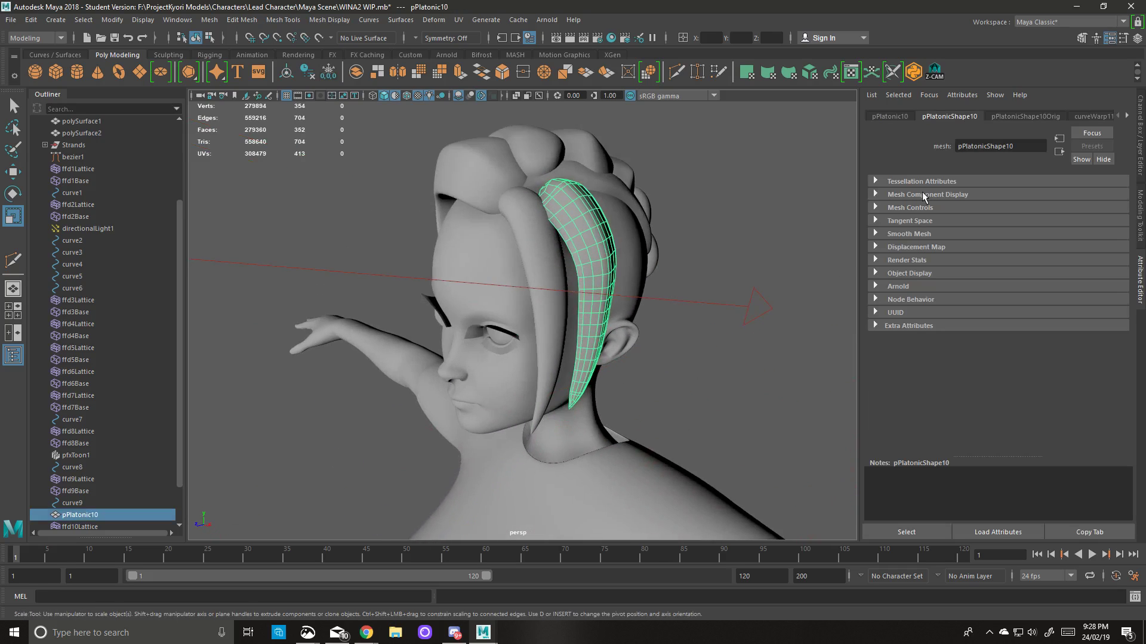
click(1077, 116)
scroll(1015, 255, down, 3)
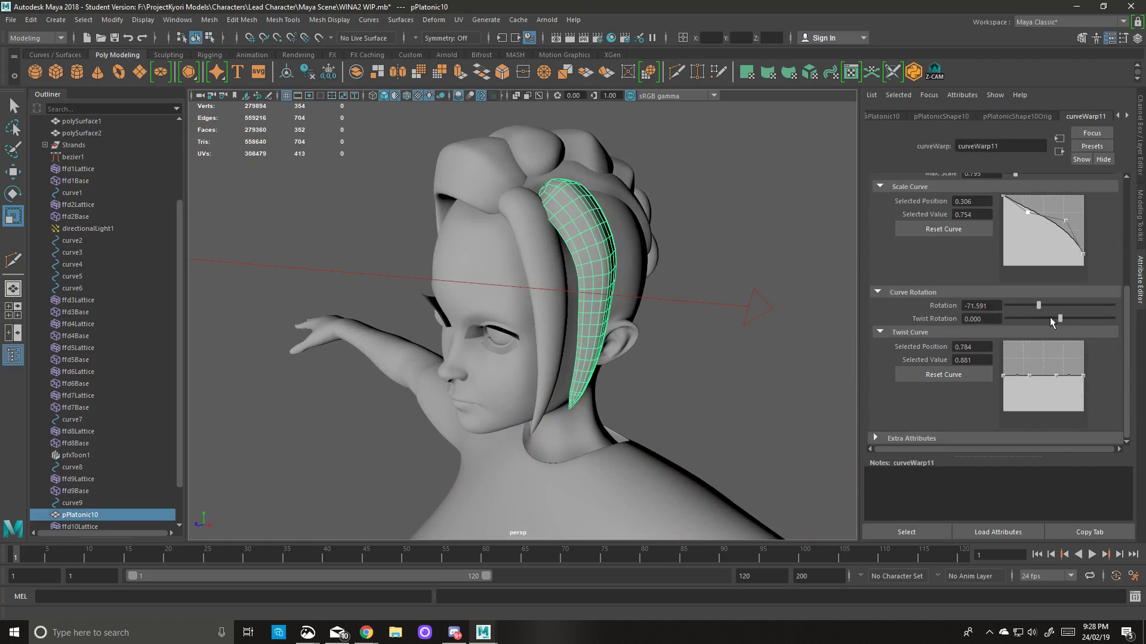
drag(1060, 320, 1074, 322)
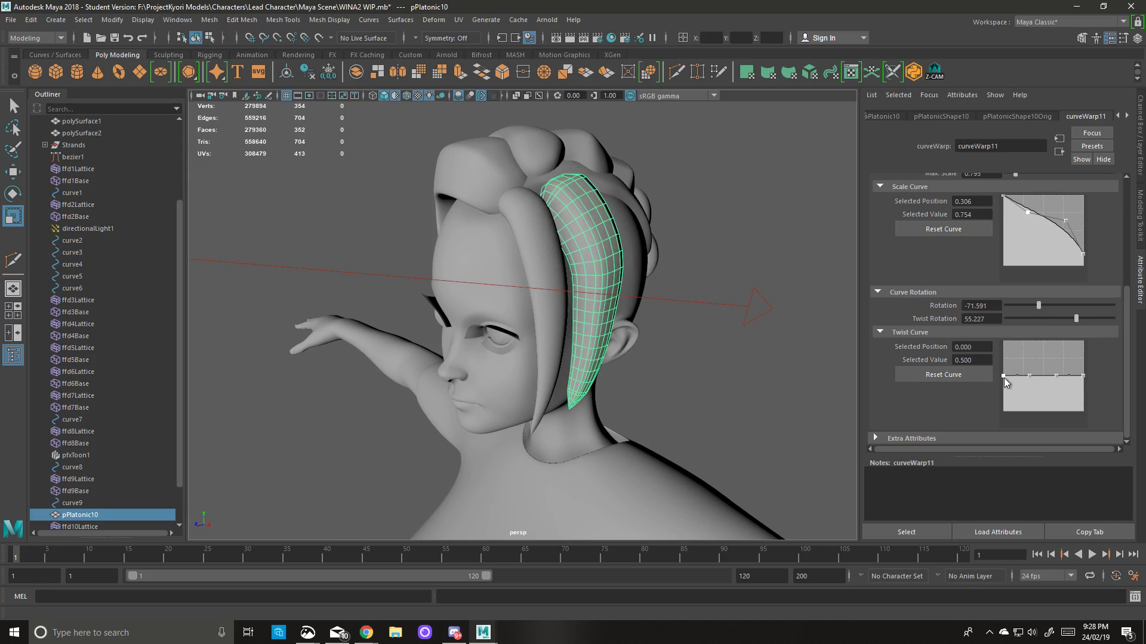
Try both extremes for the Twist Curve's start point, settling on 0.000, and raise its end point to 1.000.
drag(1004, 378, 1003, 411)
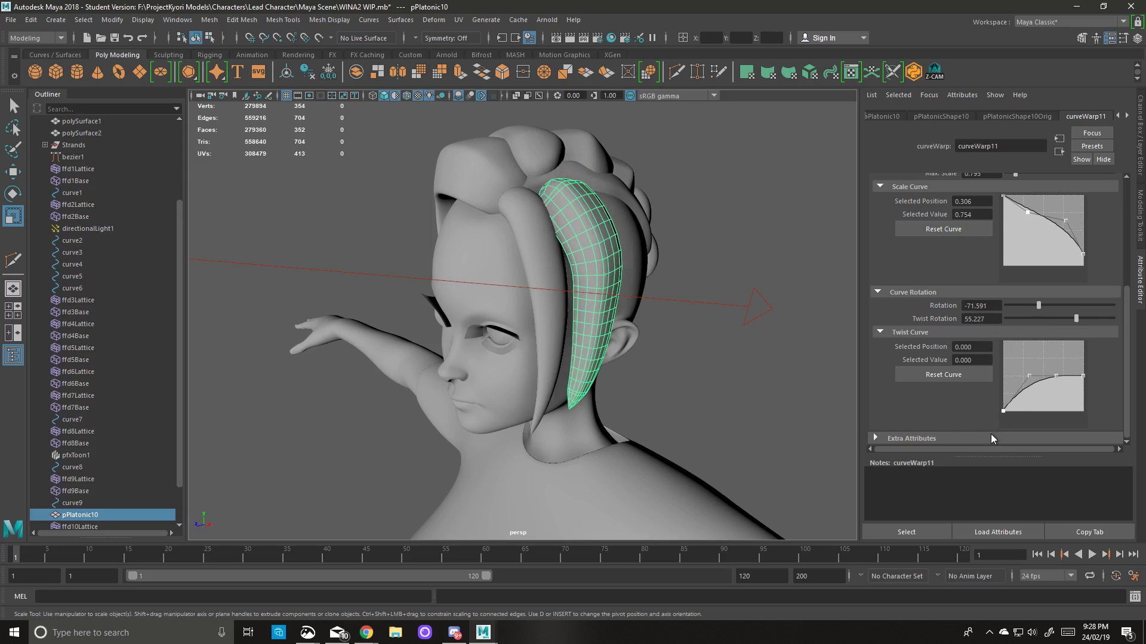
drag(1003, 411, 990, 335)
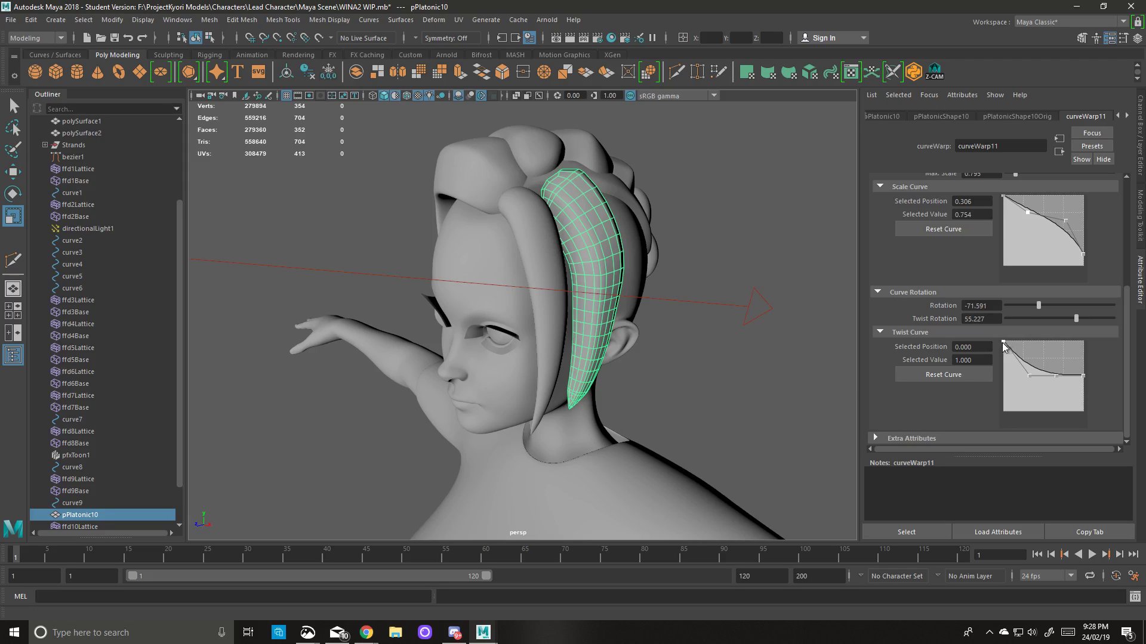
drag(1001, 343, 987, 409)
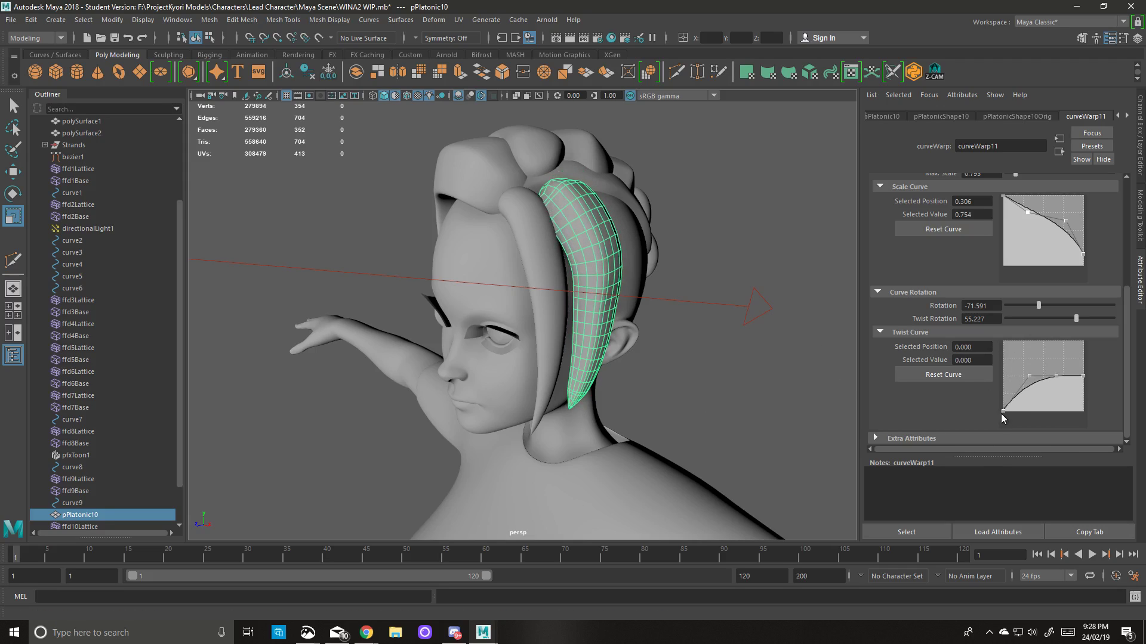
drag(1080, 377, 1088, 337)
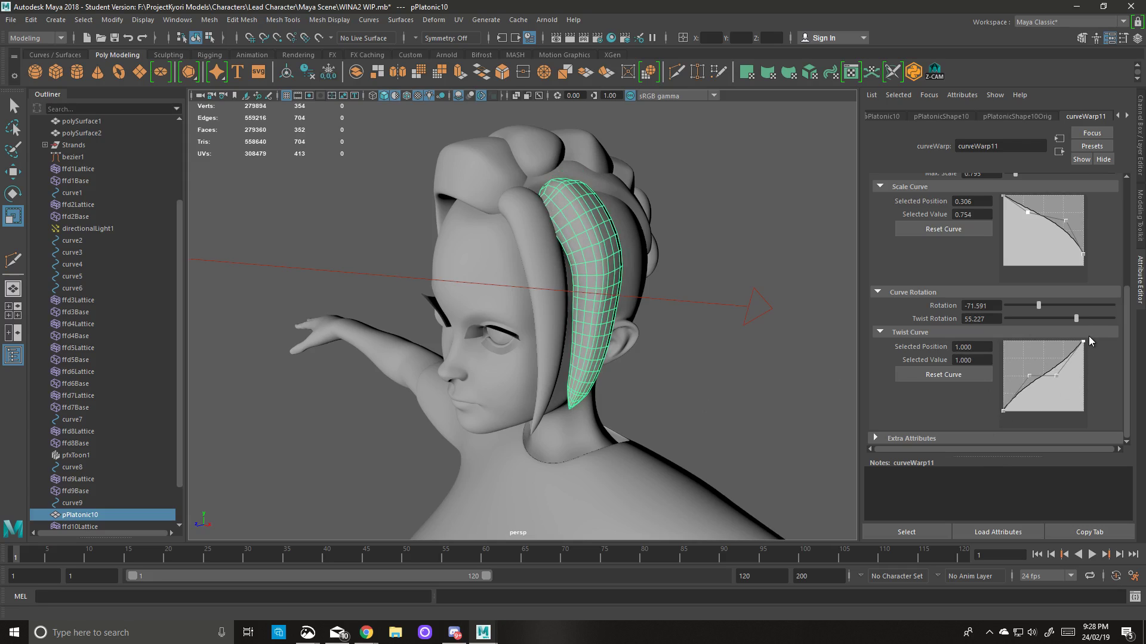
Examine the twisted hair strand from the front and side, from its root down to its pointed tip.
alt+drag(726, 404, 799, 395)
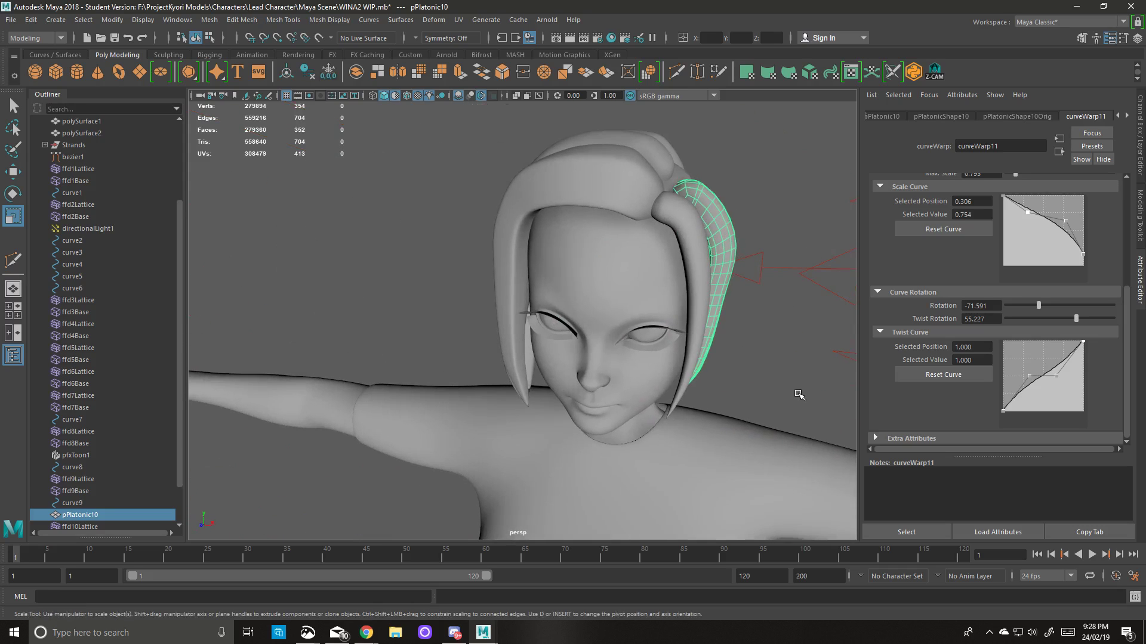
scroll(933, 288, up, 1)
alt+drag(767, 312, 662, 361)
alt+right_drag(662, 362, 701, 370)
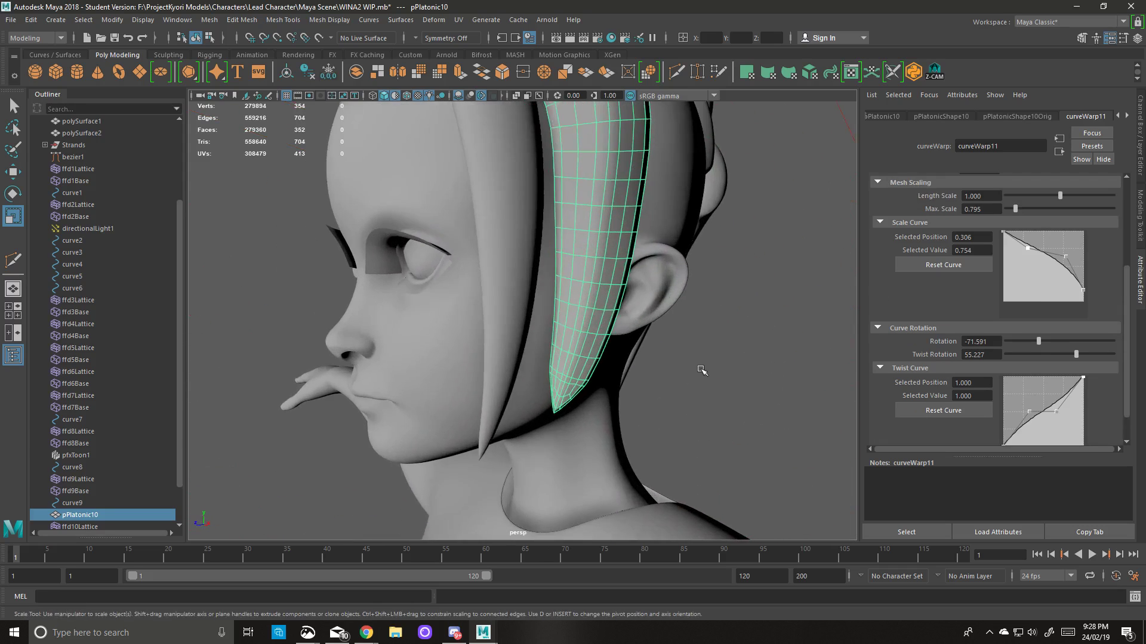
alt+drag(701, 370, 568, 350)
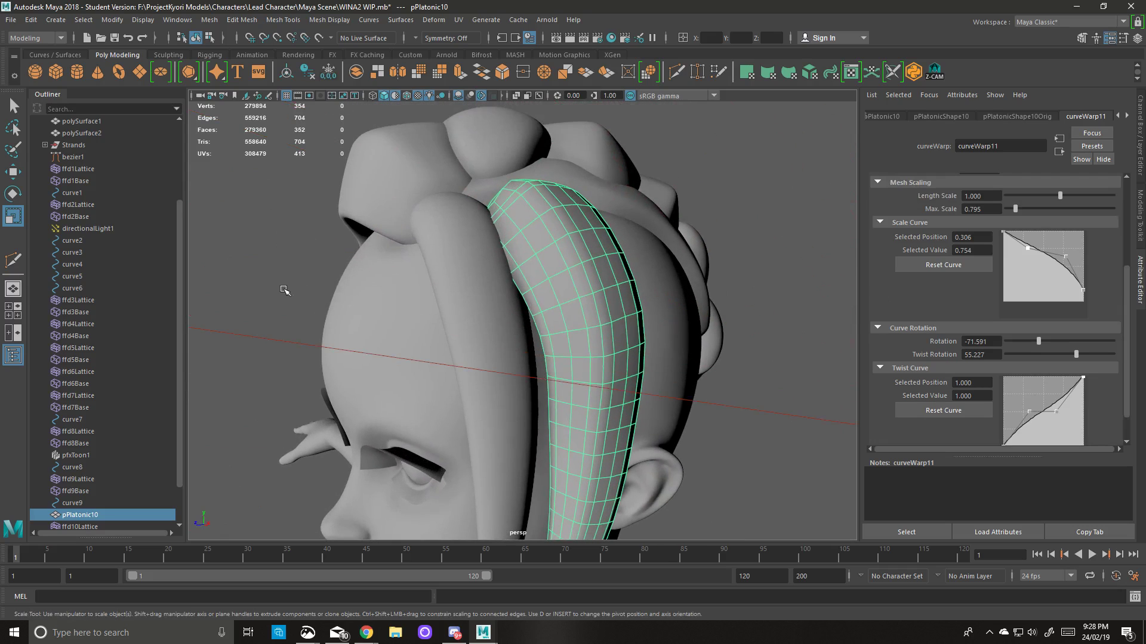
alt+drag(223, 340, 375, 310)
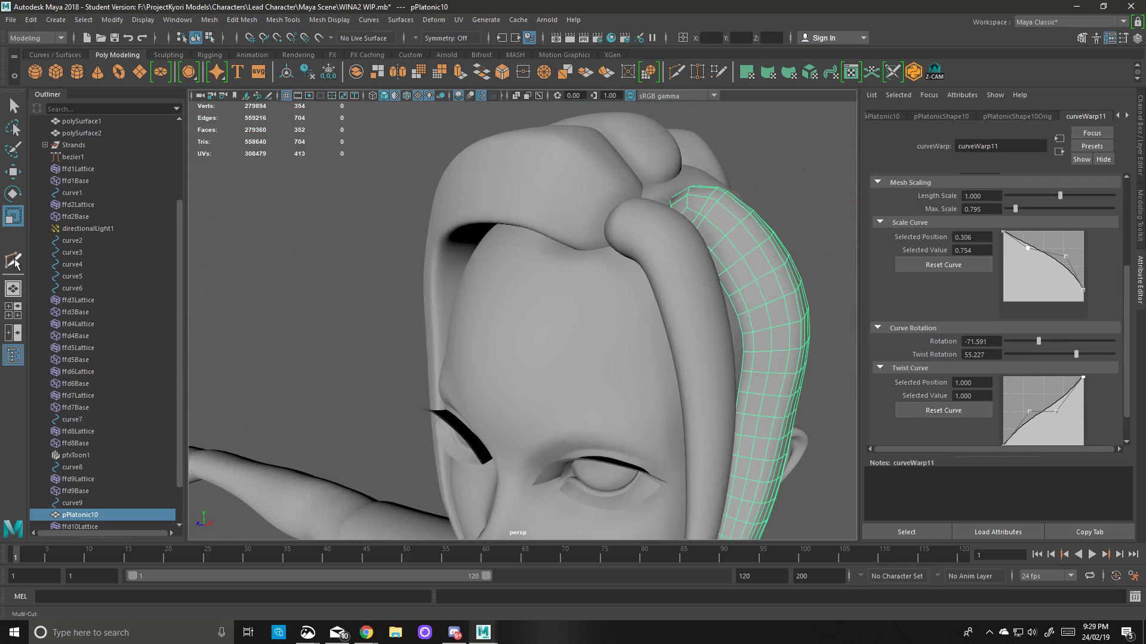
alt+drag(704, 328, 611, 330)
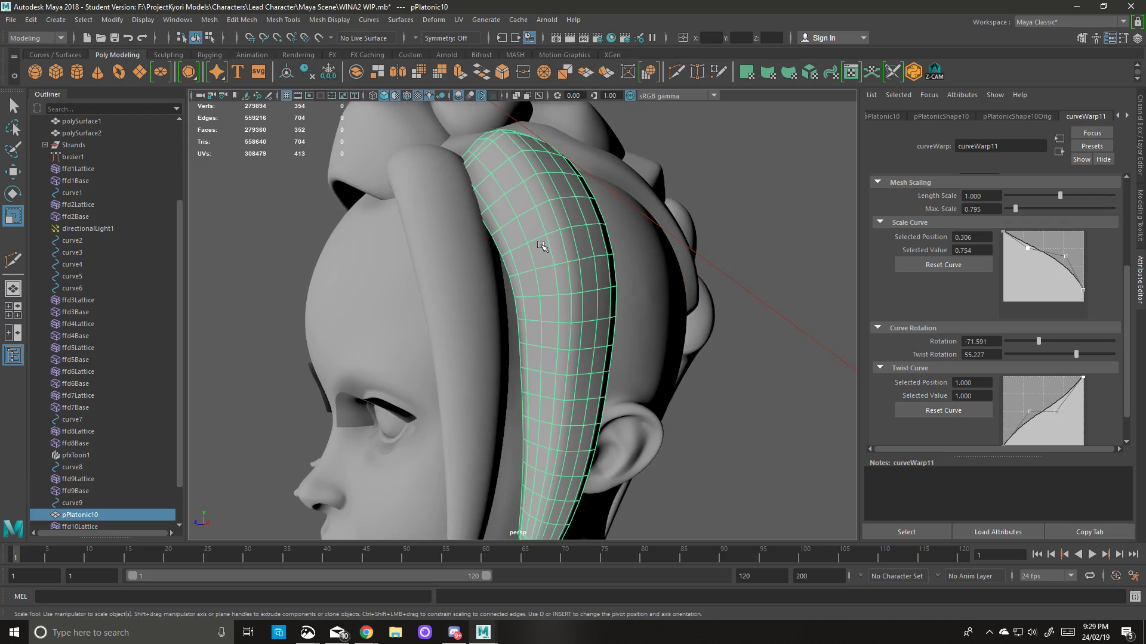
alt+middle_drag(570, 387, 549, 149)
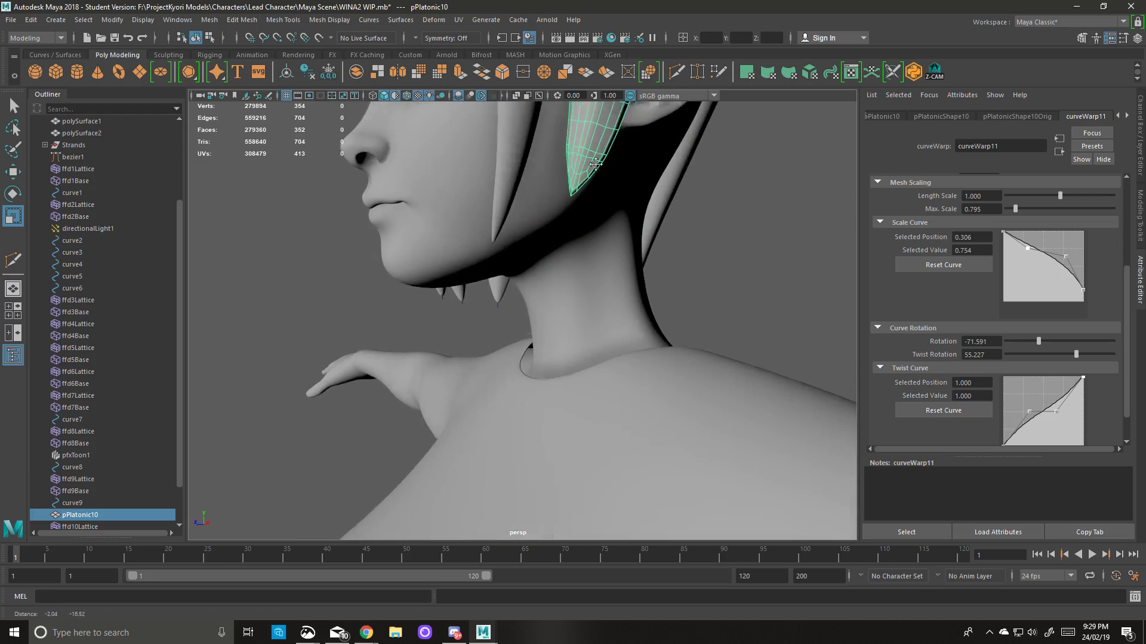
alt+right_drag(520, 251, 578, 212)
alt+middle_drag(578, 212, 591, 256)
alt+right_drag(591, 257, 612, 262)
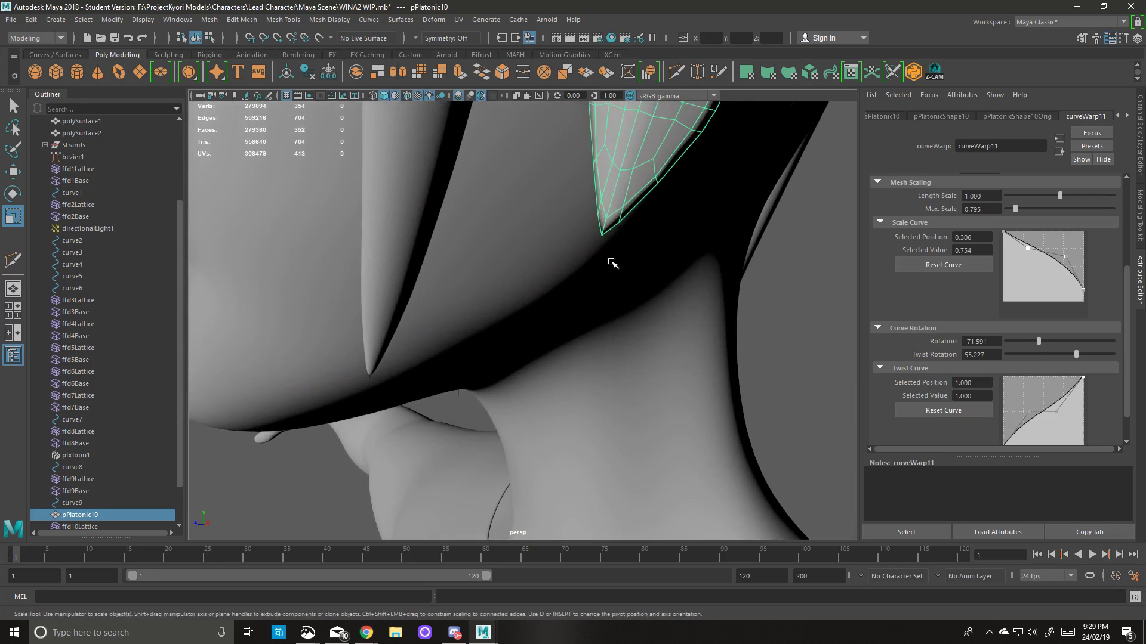
Show the control vertices of curve9, which drives the new side hair strand, and turn on X-ray display.
click(68, 504)
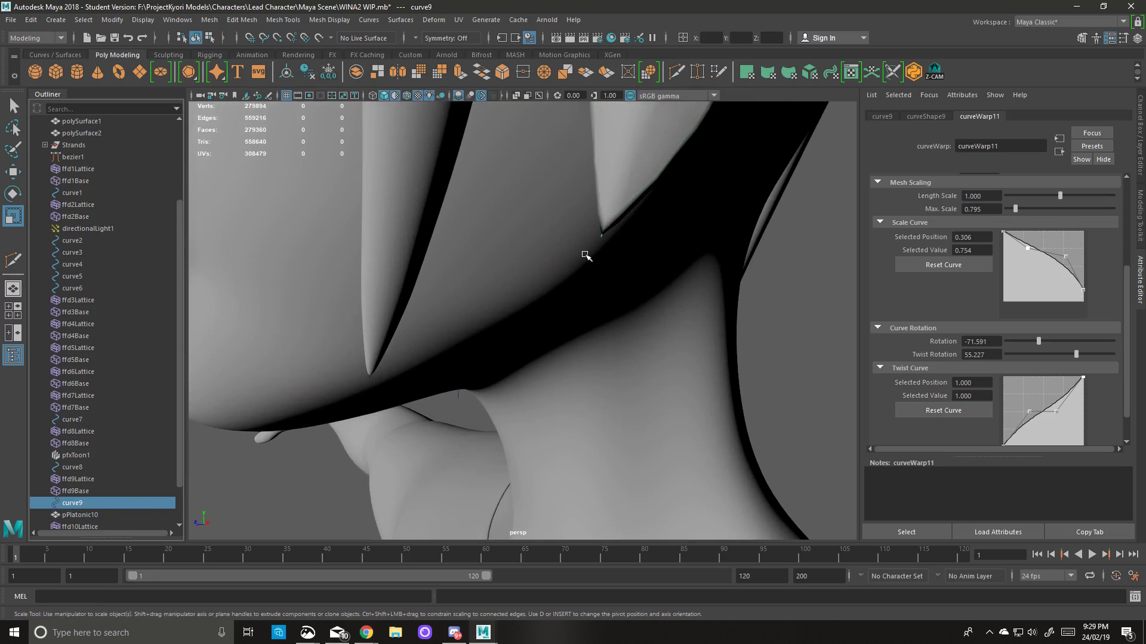
right_drag(600, 238, 532, 236)
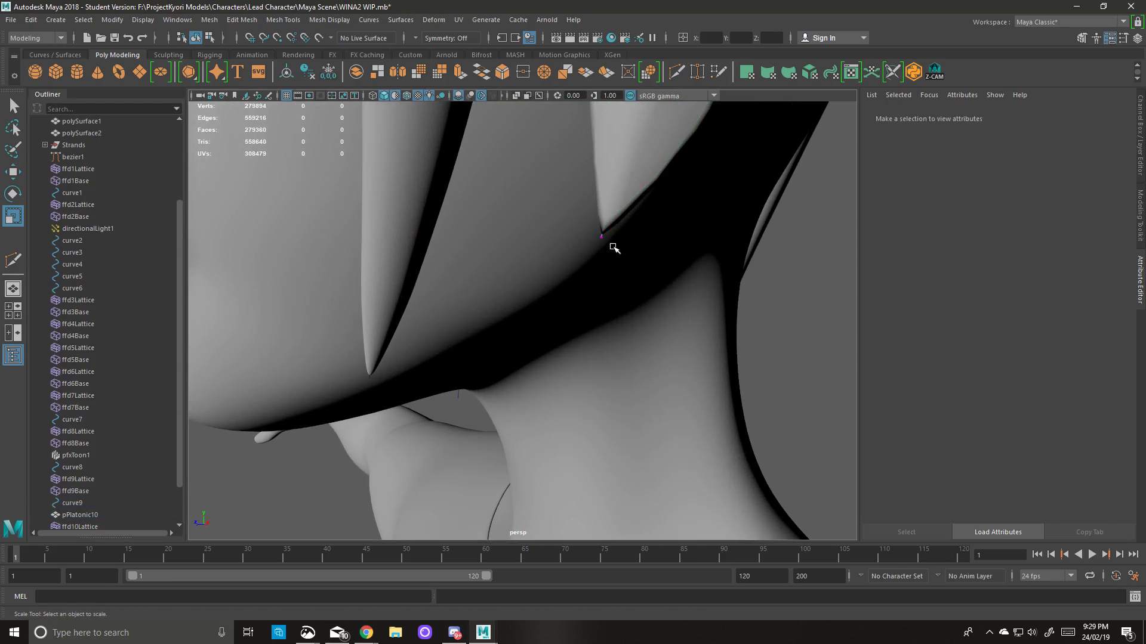
alt+middle_drag(613, 247, 585, 373)
scroll(585, 373, up, 3)
click(516, 95)
scroll(530, 227, down, 8)
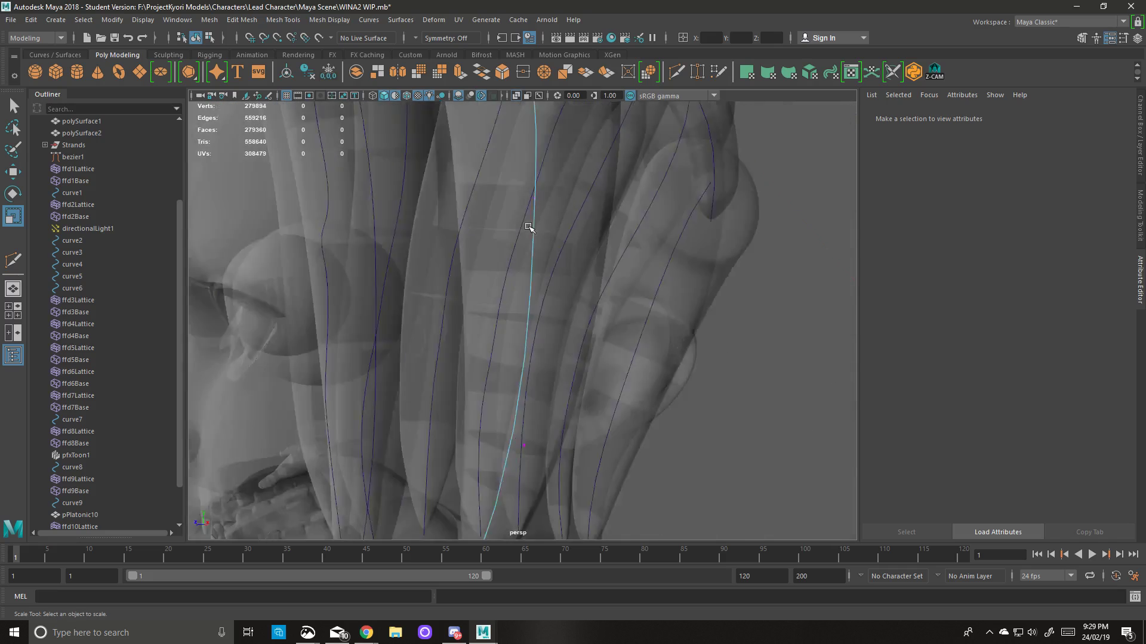
Move the two upper control vertices of curve9 forward toward the face to reshape the strand's upper half.
scroll(516, 285, up, 3)
drag(525, 119, 545, 136)
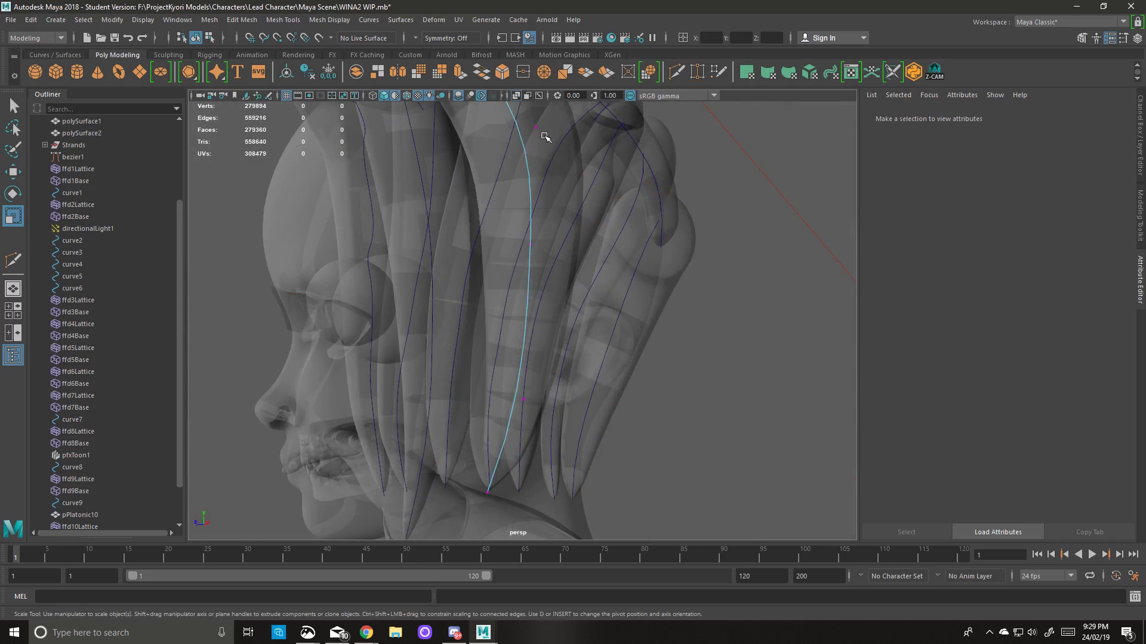
alt+drag(550, 186, 527, 199)
key(w)
drag(404, 159, 376, 161)
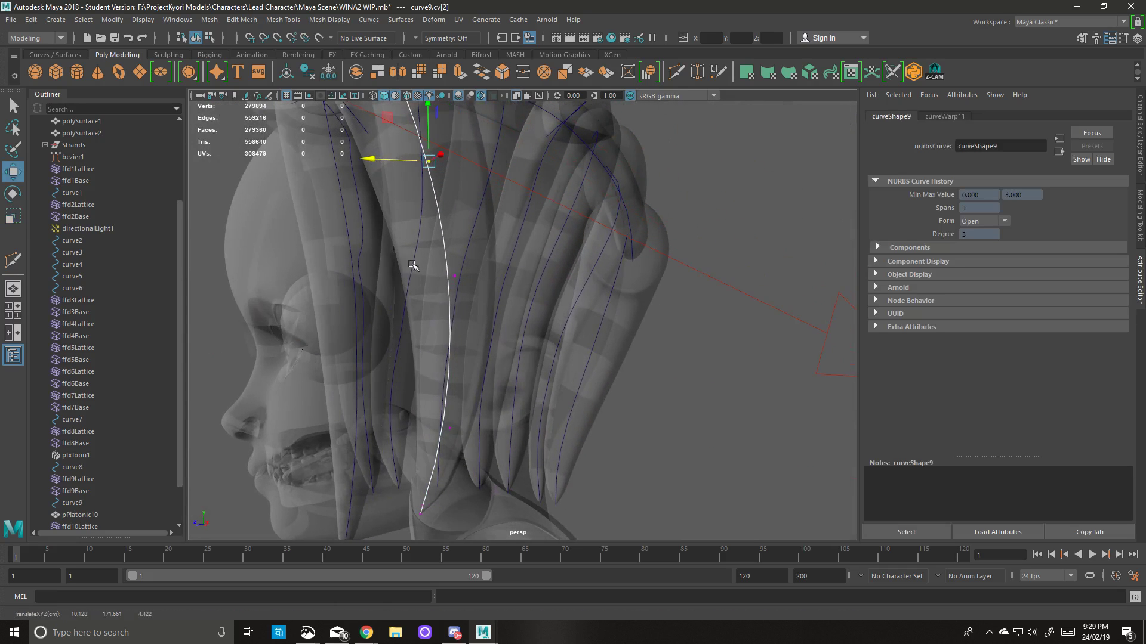
drag(439, 263, 375, 278)
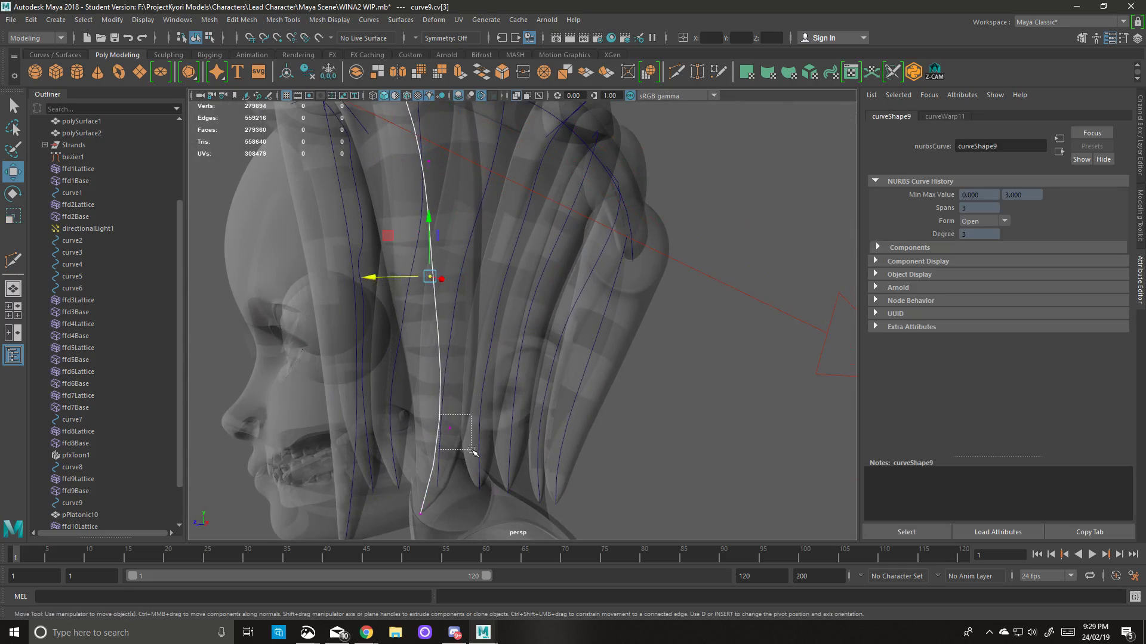
Move the lower control vertex and the tip vertex of curve9 toward the face, and turn off X-ray display.
click(449, 429)
mouse_move(399, 439)
mouse_down()
mouse_move(371, 442)
mouse_move(533, 457)
mouse_move(358, 454)
mouse_move(576, 472)
mouse_move(244, 469)
mouse_move(392, 480)
mouse_up()
click(515, 97)
click(420, 514)
drag(366, 521, 346, 524)
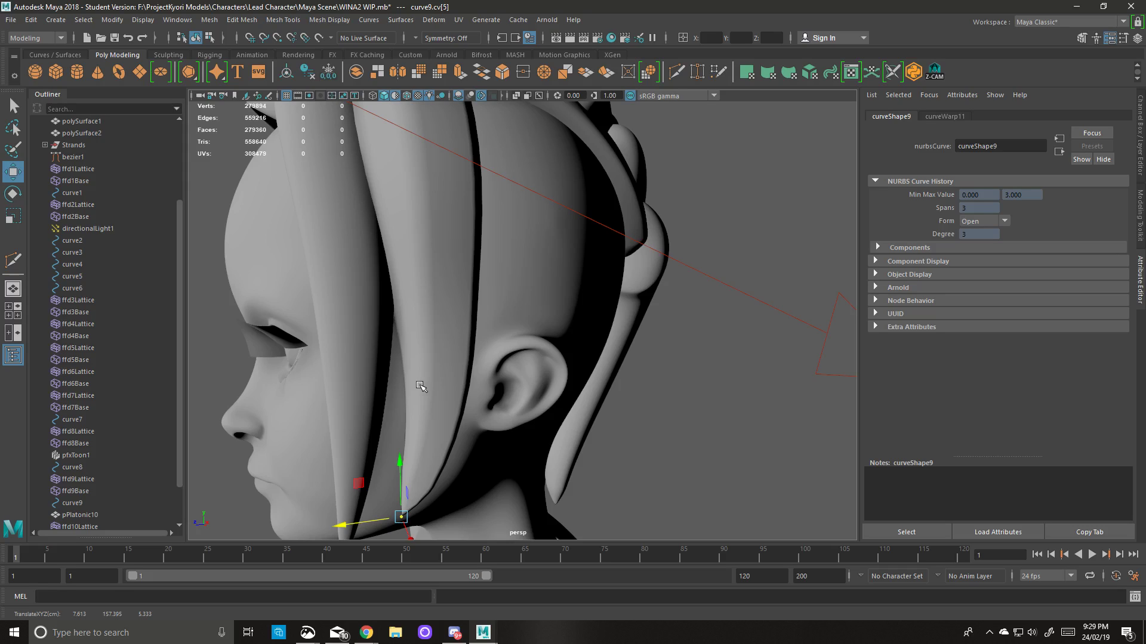
Inspect the strand's root at the top of the head and display the model with its textures and materials.
alt+middle_drag(433, 192, 445, 311)
alt+right_drag(444, 310, 493, 329)
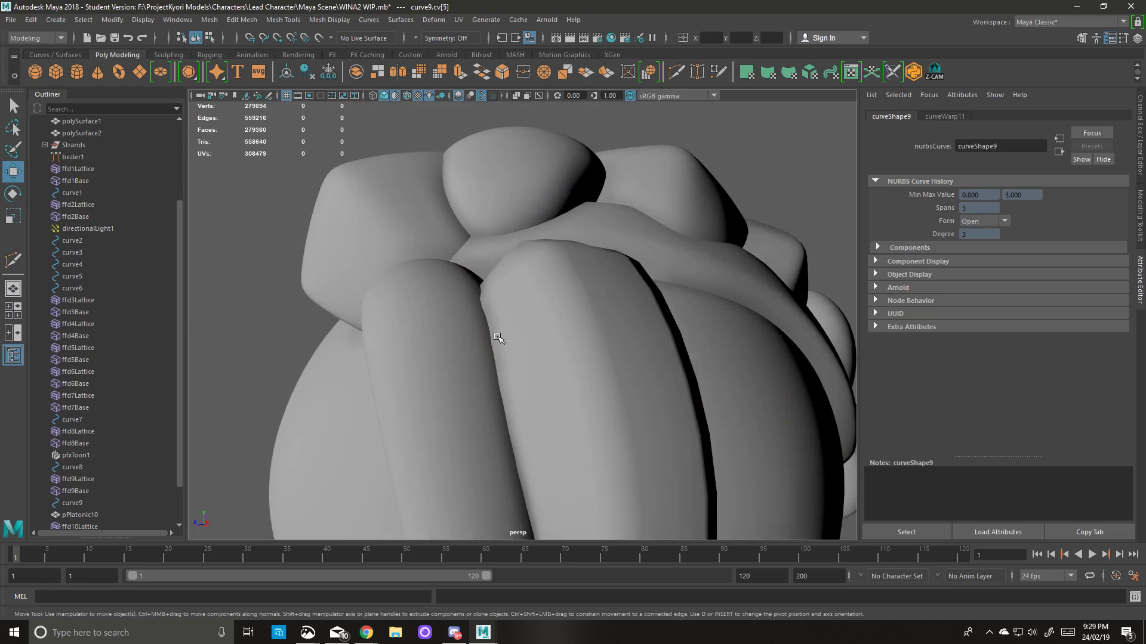
alt+middle_drag(490, 286, 508, 348)
alt+middle_drag(576, 385, 569, 254)
scroll(570, 255, down, 5)
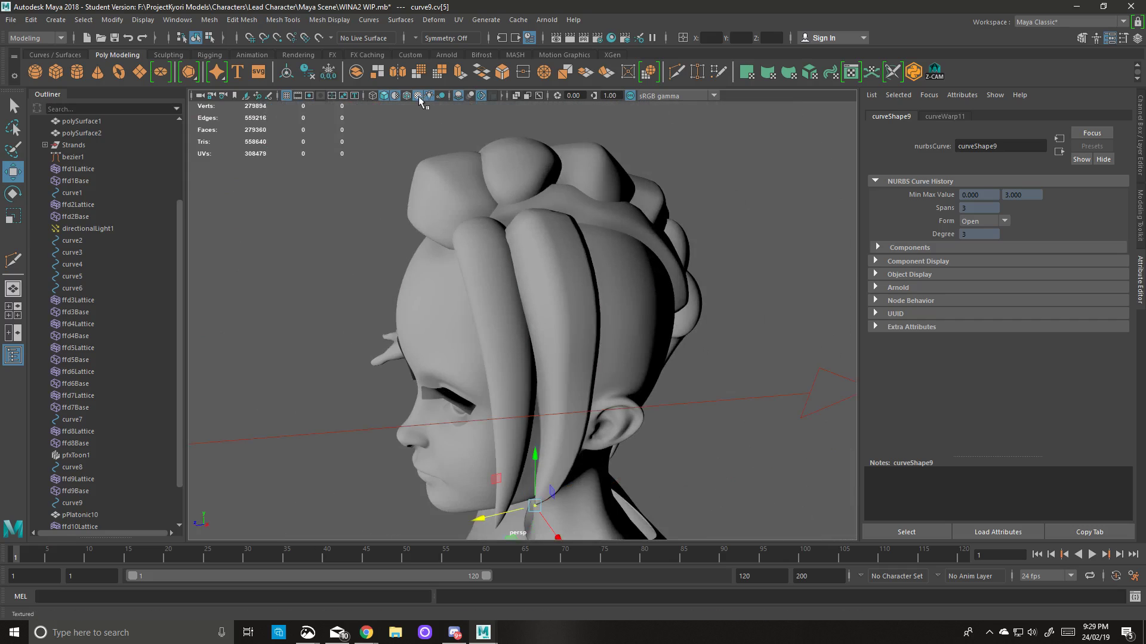
click(398, 96)
alt+drag(555, 343, 571, 327)
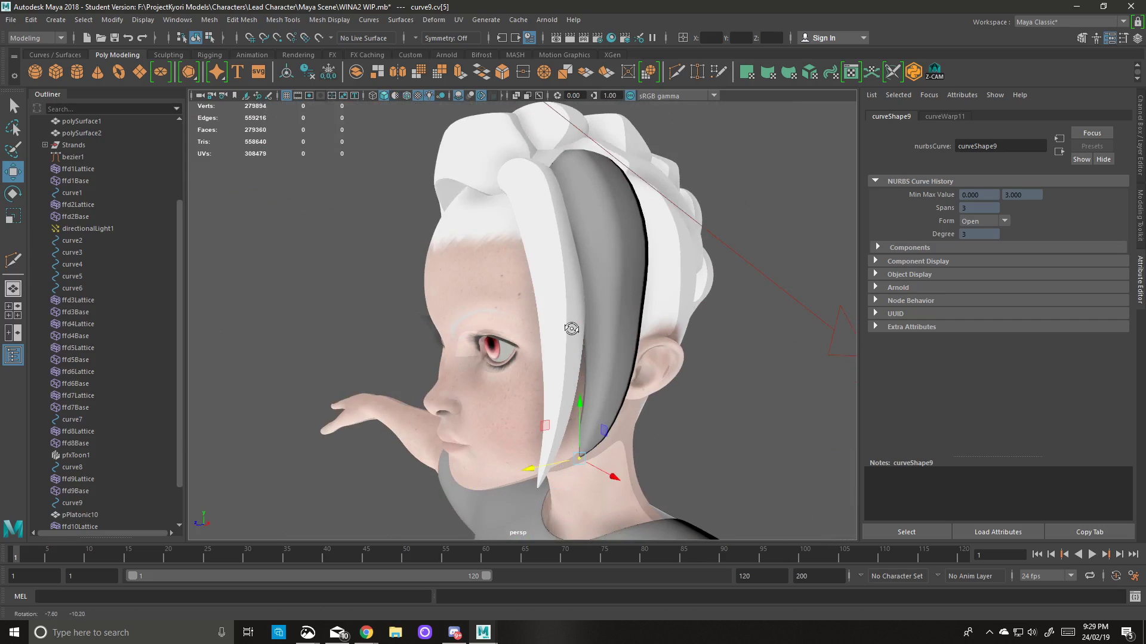
Assign the existing white toon material of the neighbouring hair to the new side strand and deselect it.
click(590, 243)
right_drag(591, 244, 599, 383)
mouse_move(591, 572)
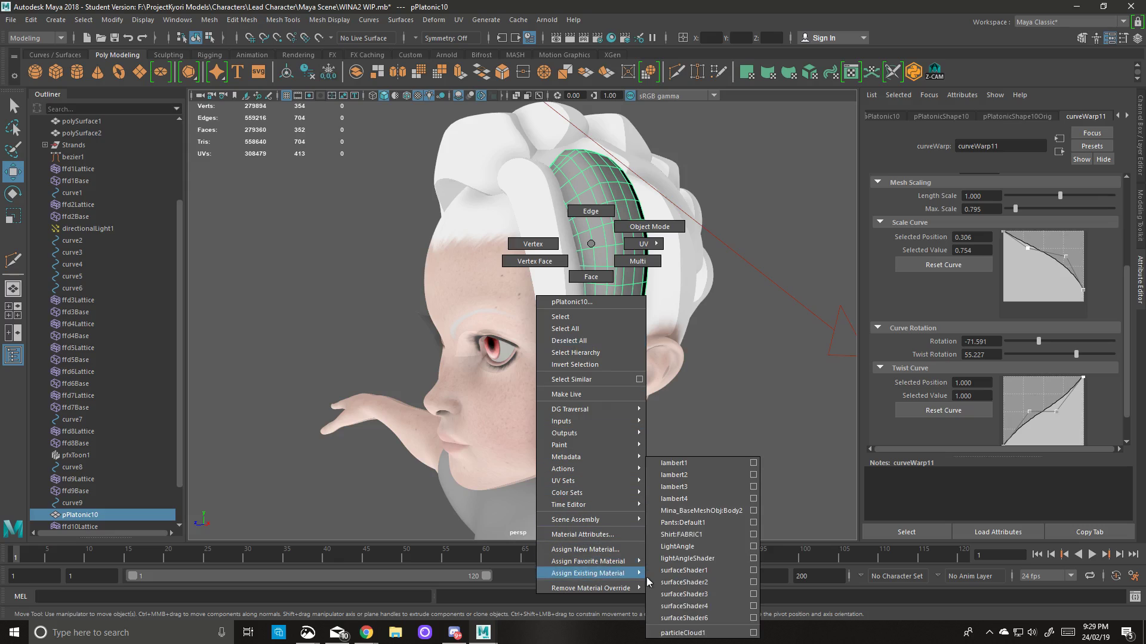
click(686, 563)
click(719, 450)
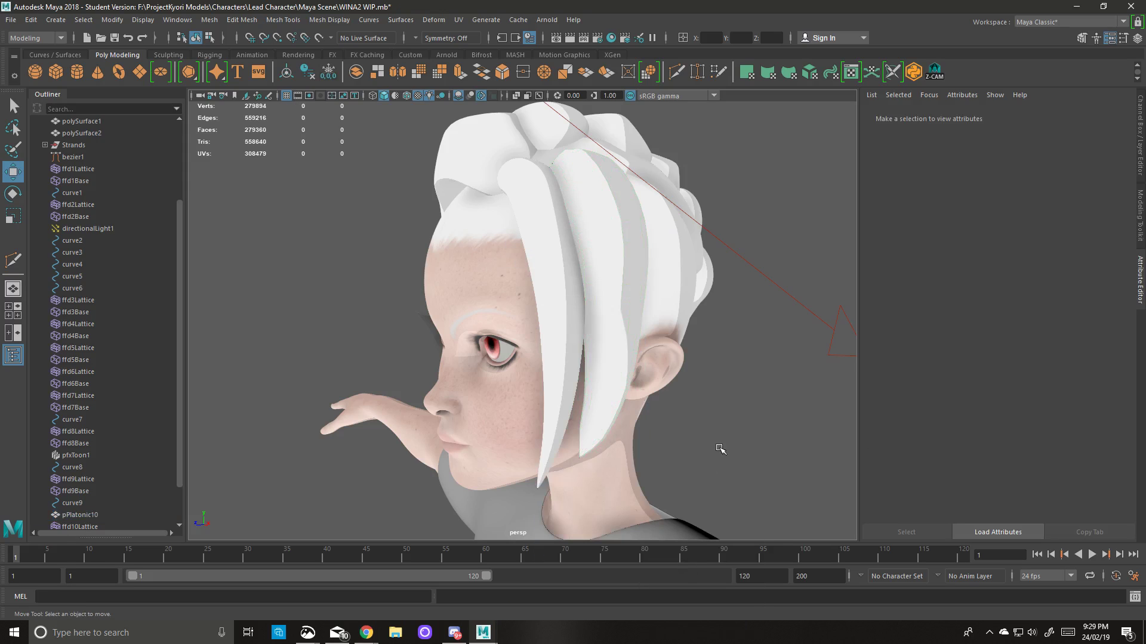
mouse_move(719, 450)
alt+mouse_down()
mouse_move(624, 478)
mouse_move(718, 465)
mouse_move(709, 464)
alt+mouse_up()
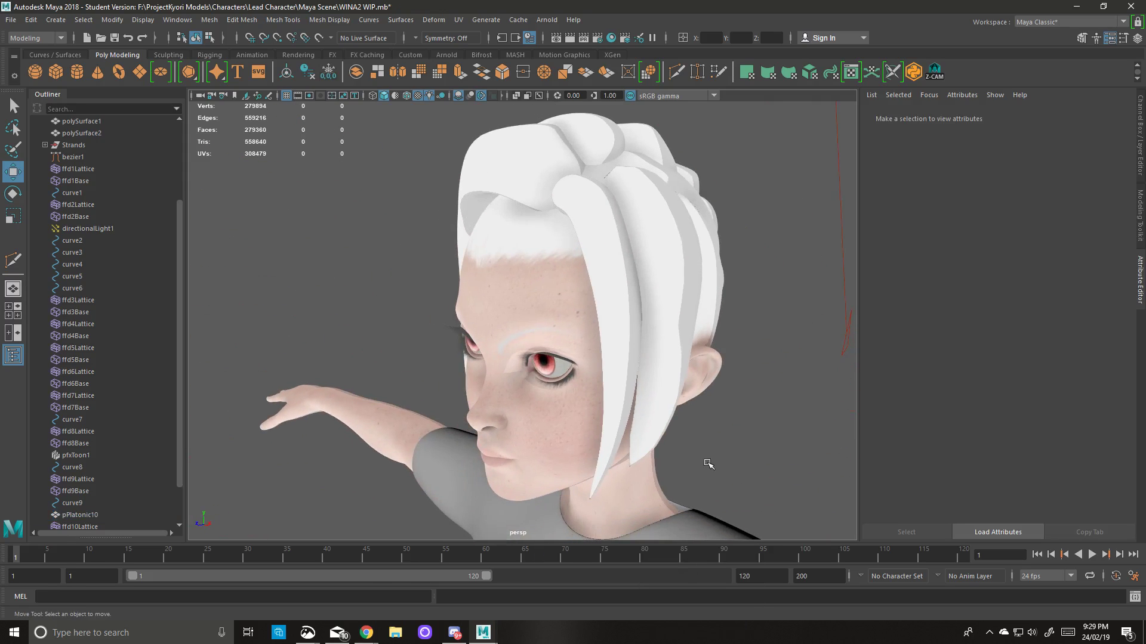